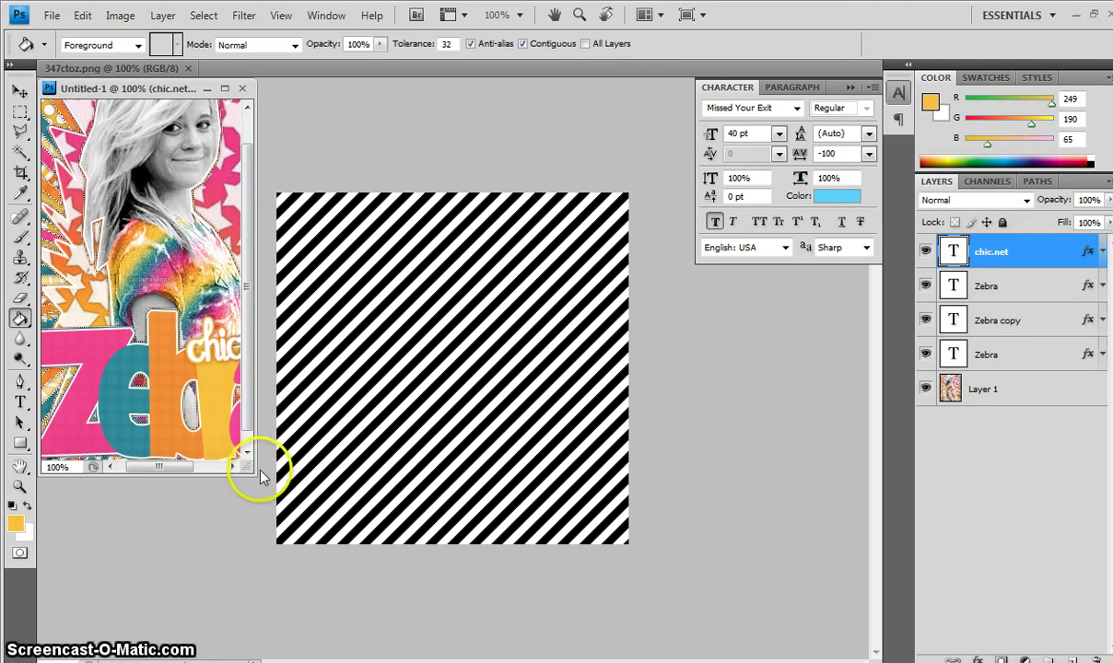
Enlarge the Untitled-1 sign window and merge all visible layers into one chic.net layer.
left_click_drag(261, 476, 531, 600)
left_click_drag(406, 88, 451, 88)
left_click(159, 16)
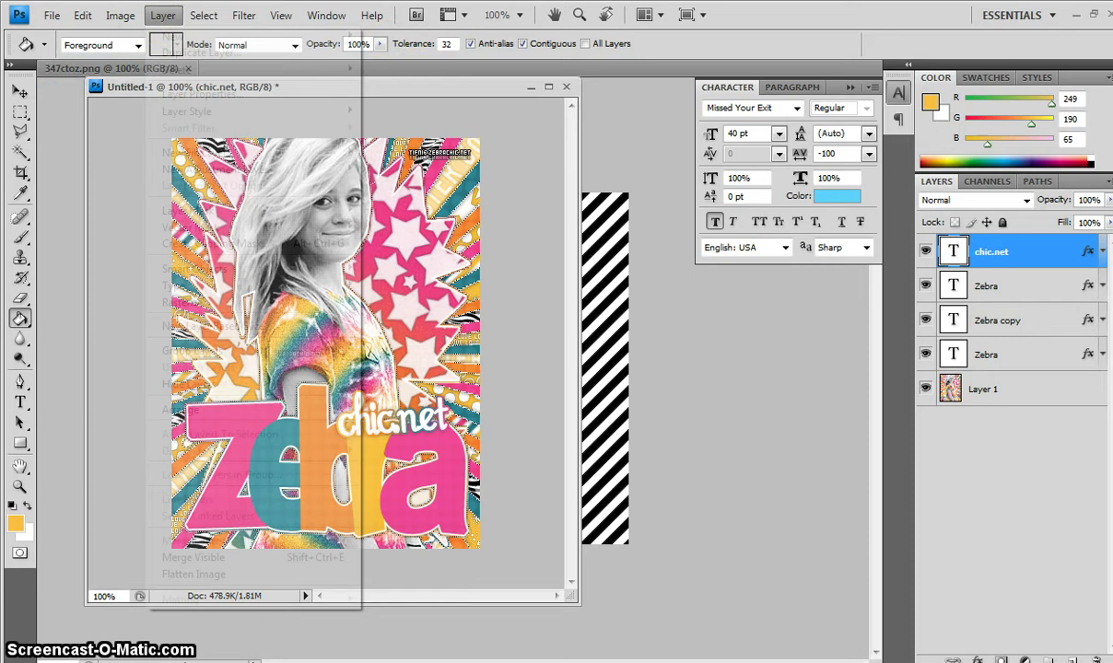
left_click(261, 560)
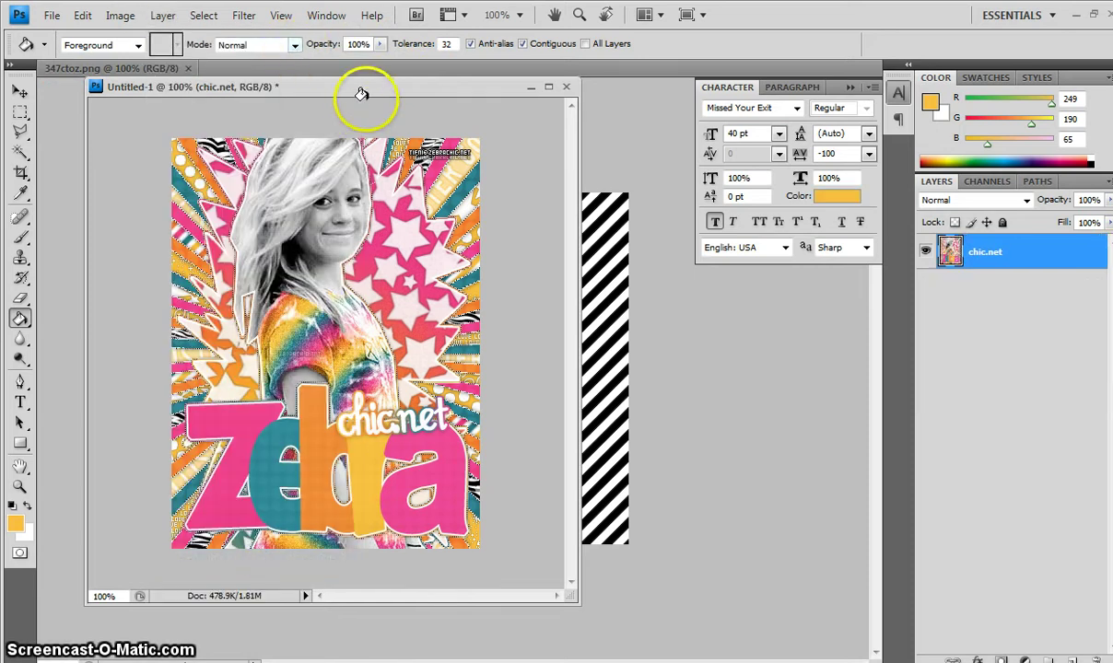
left_click_drag(375, 93, 315, 100)
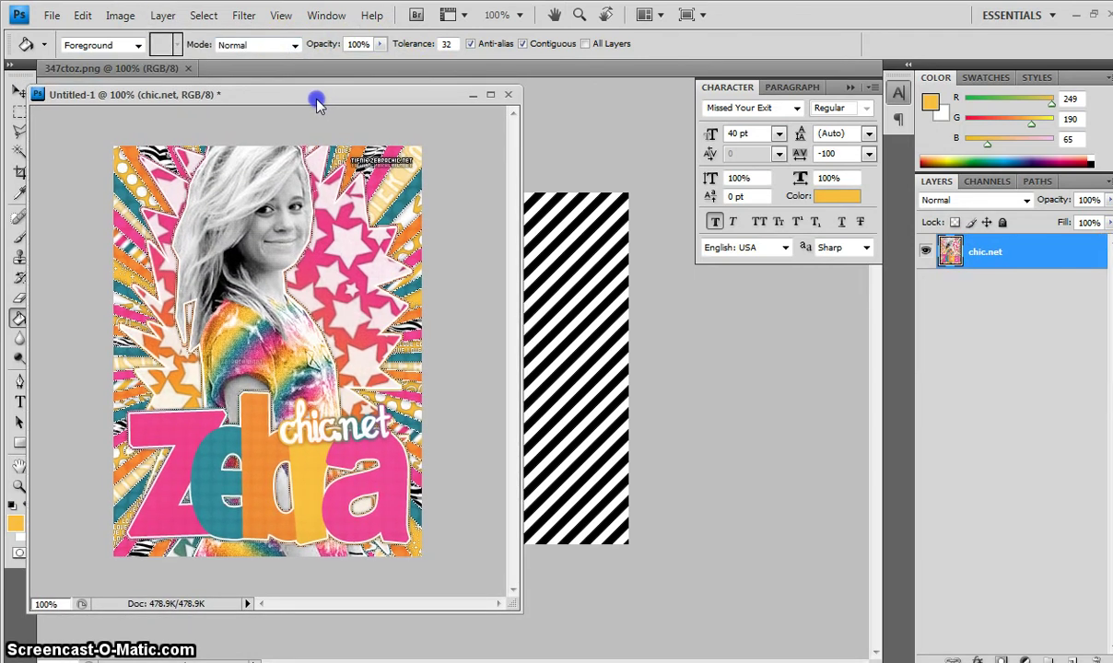
left_click(471, 102)
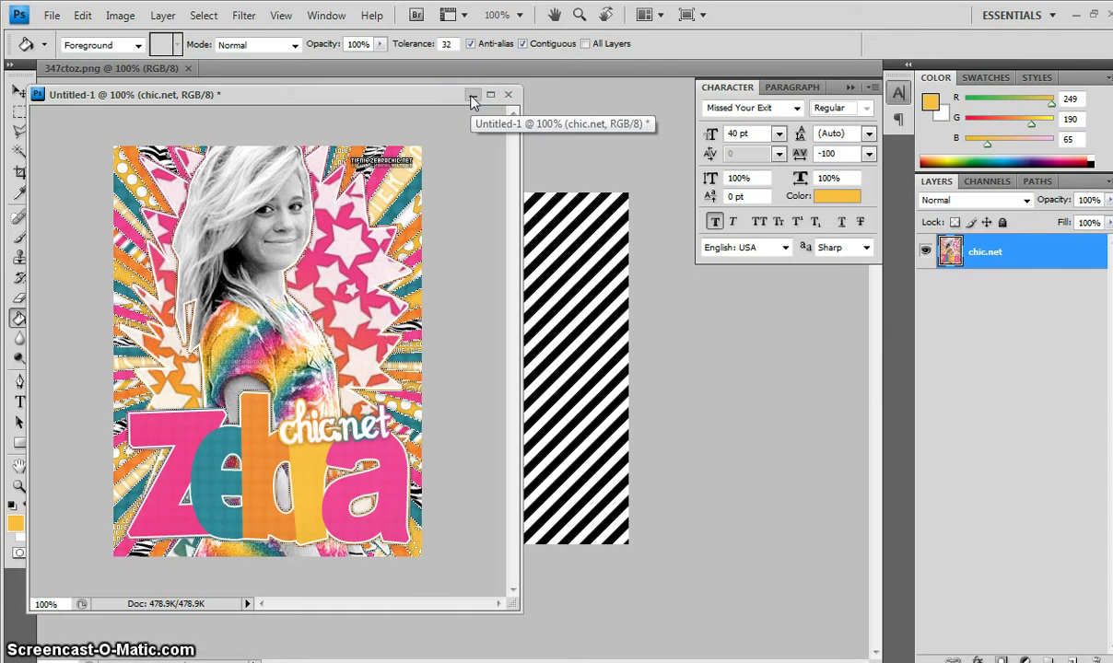
left_click(472, 96)
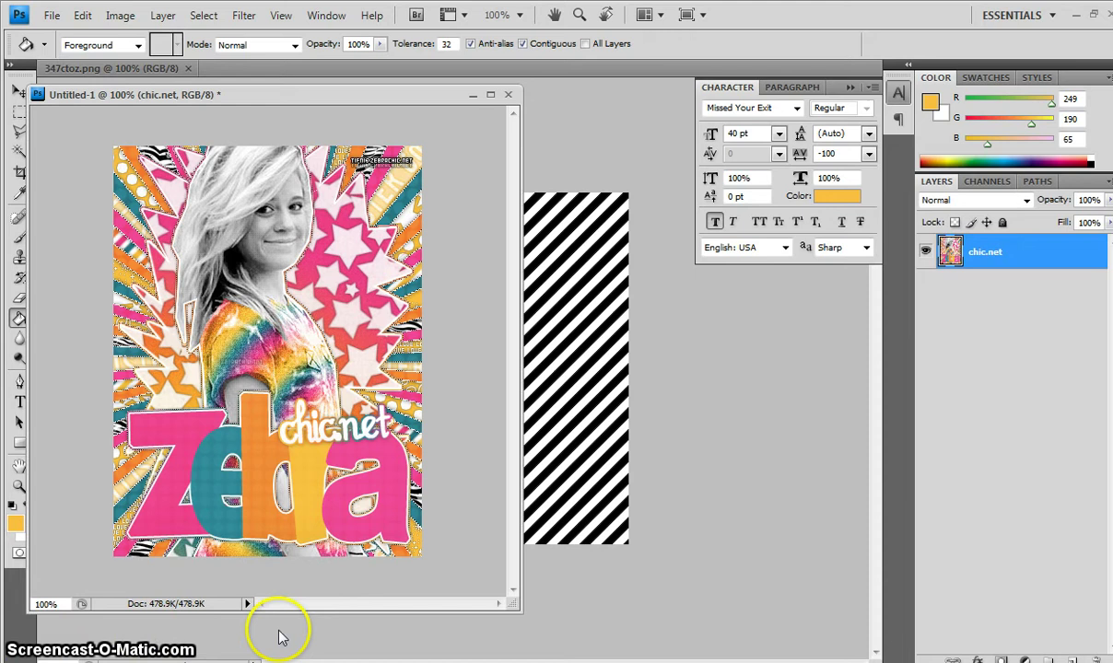
Switch to the striped canvas and set the foreground colour to the pink sampled from the Z.
left_click_drag(516, 608, 260, 514)
left_click(419, 374)
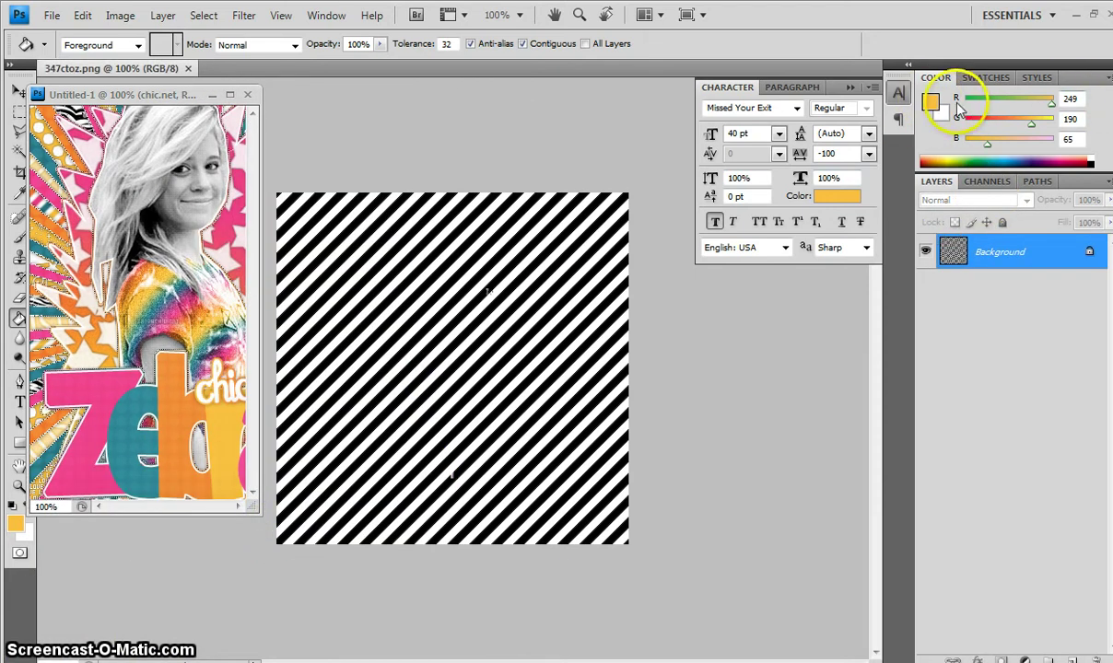
left_click(931, 101)
left_click(100, 397)
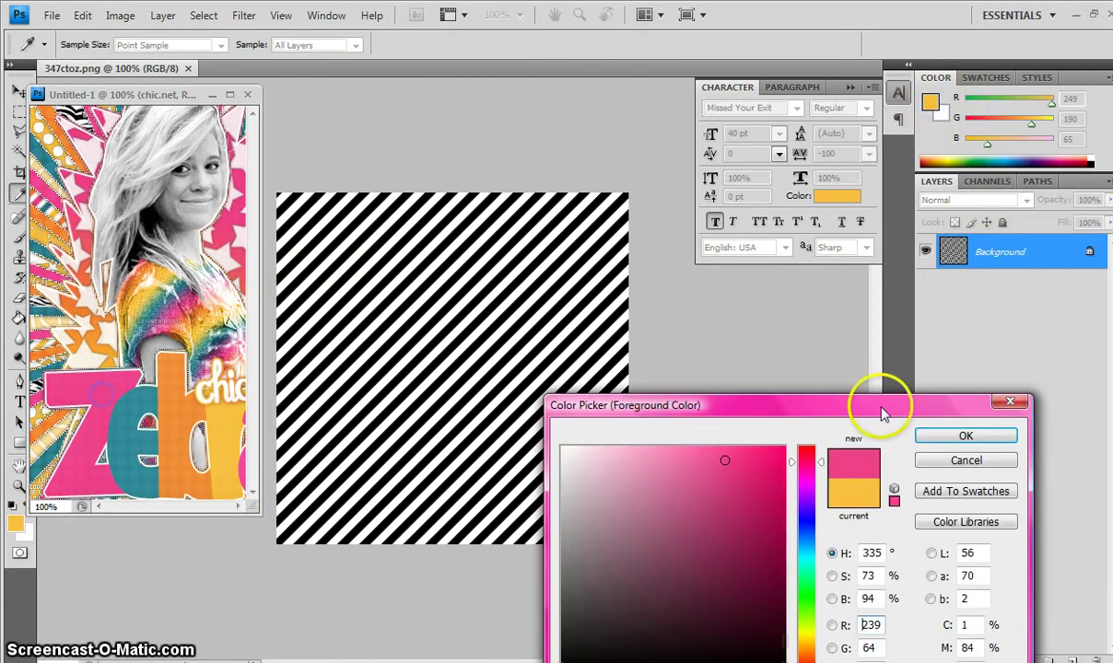
left_click(963, 436)
key("g")
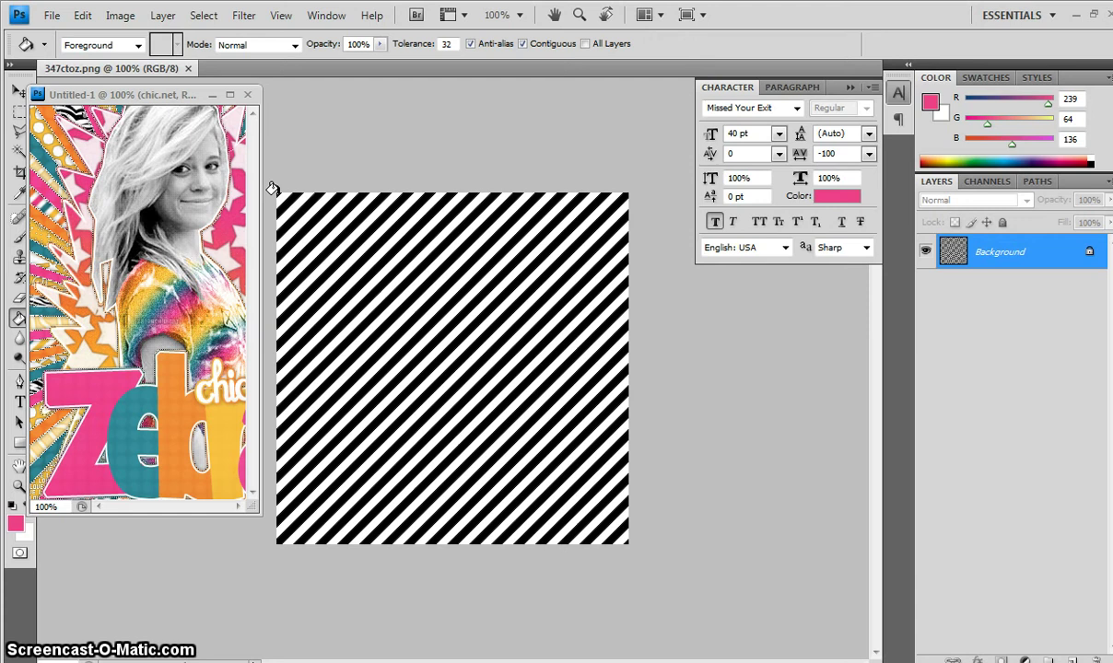
Fill nine alternating white stripes pink, from the top-left corner to the lower-right corner.
left_click(297, 221)
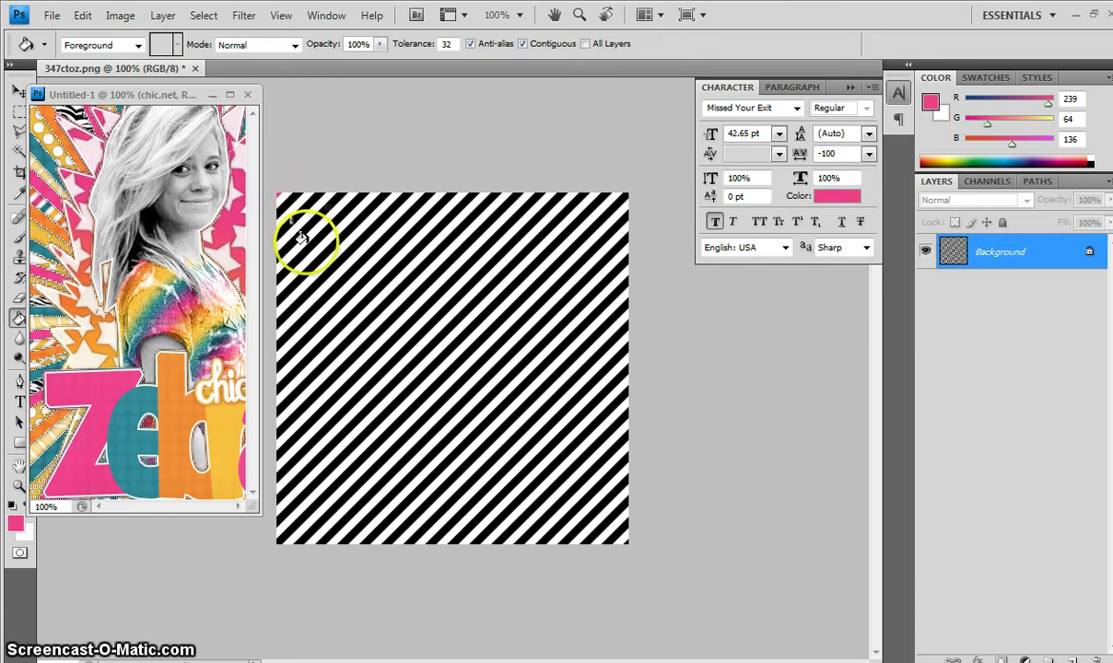
left_click(309, 233)
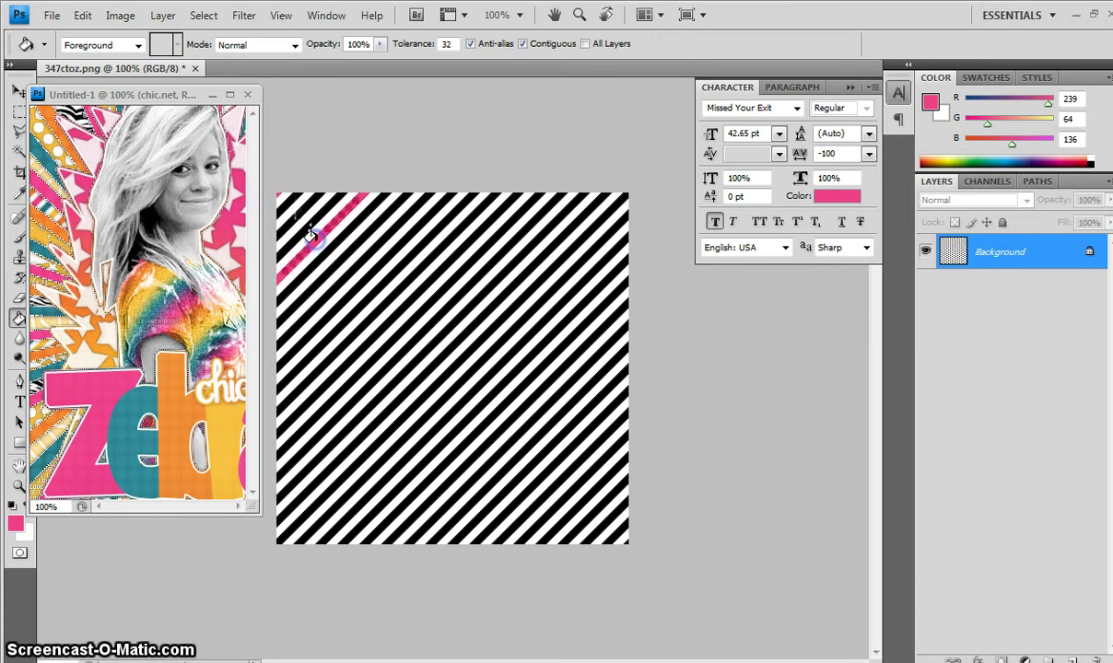
left_click(352, 289)
left_click(394, 332)
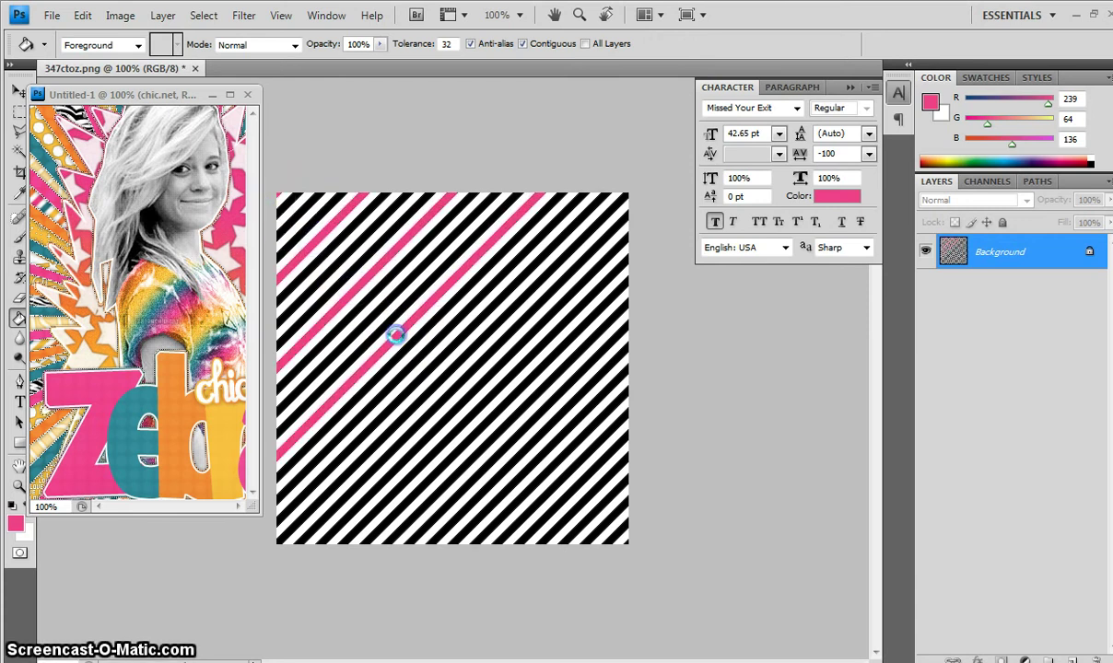
left_click(439, 375)
left_click(469, 426)
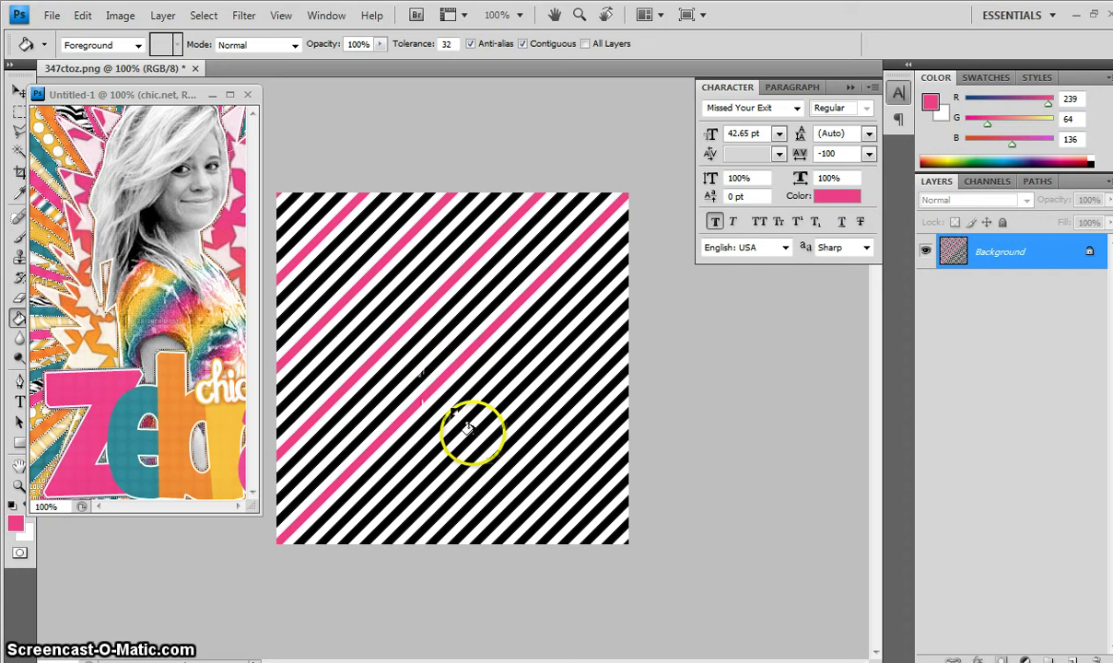
left_click(509, 490)
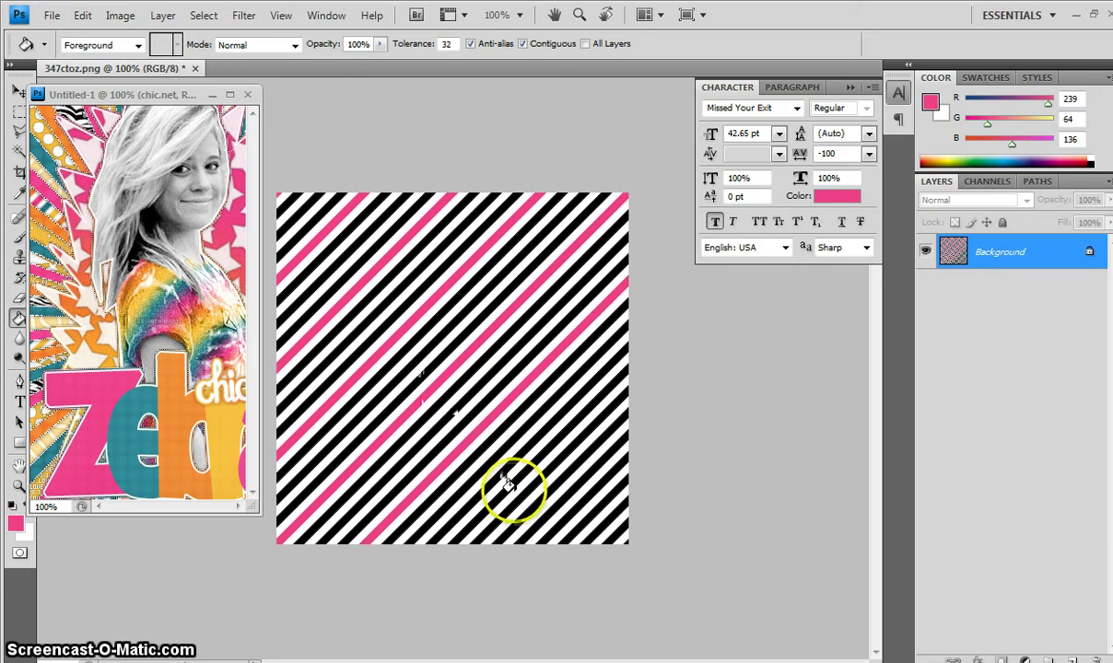
left_click(557, 520)
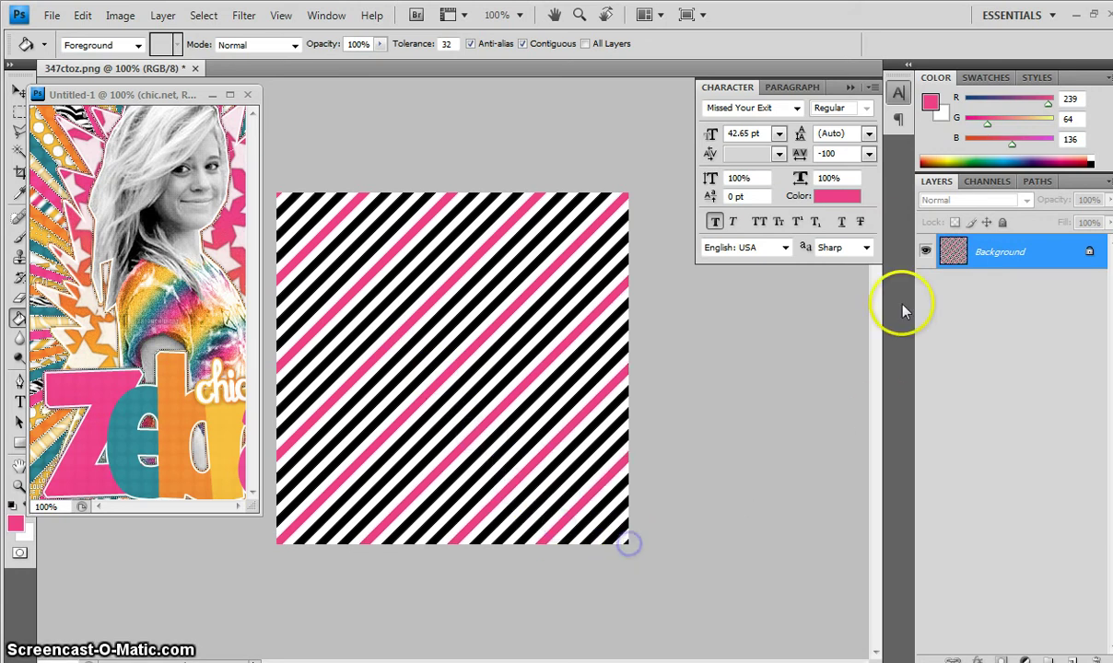
left_click(625, 544)
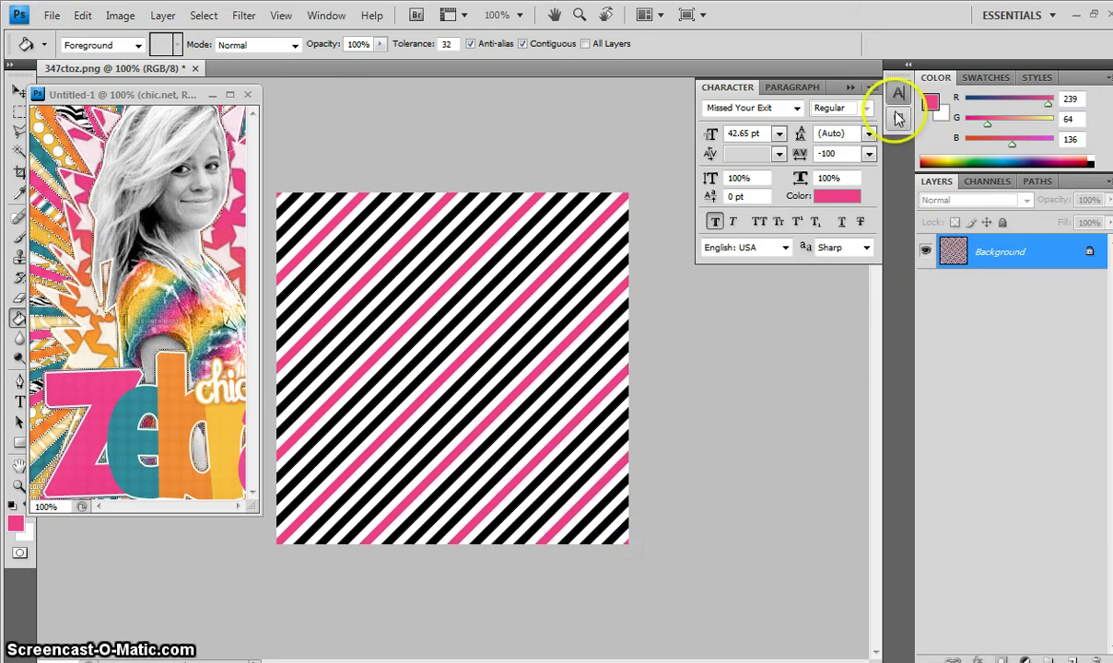
left_click(929, 101)
Sample a teal from the sign and Paint Bucket the black stripes teal, top-left to bottom-right.
left_click(113, 392)
left_click(939, 435)
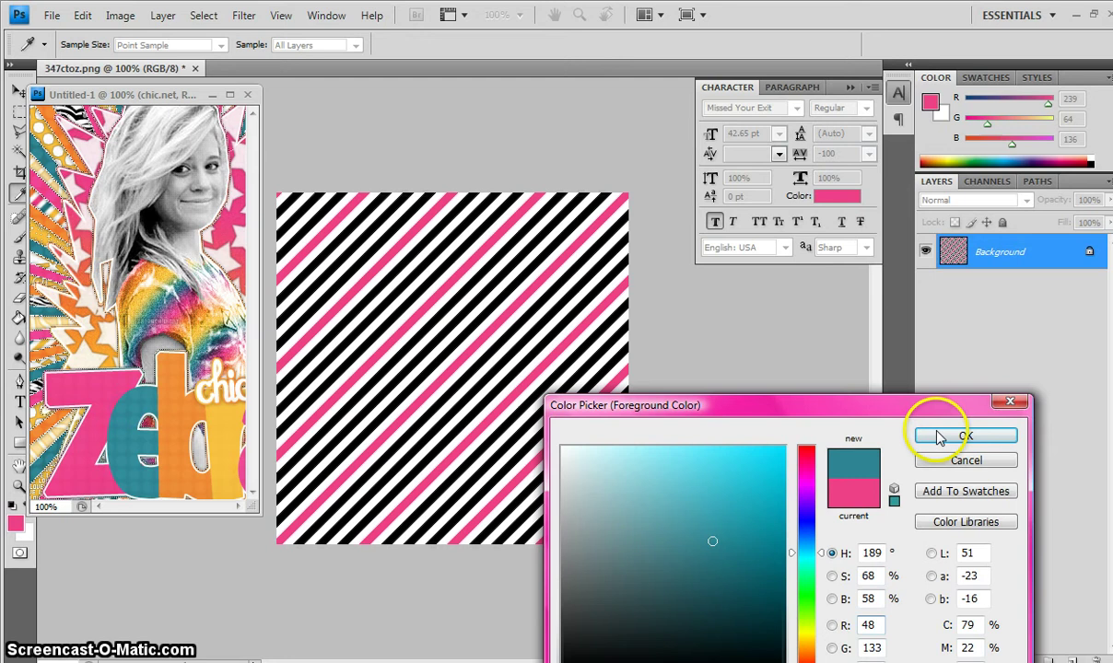
key("g")
left_click(290, 195)
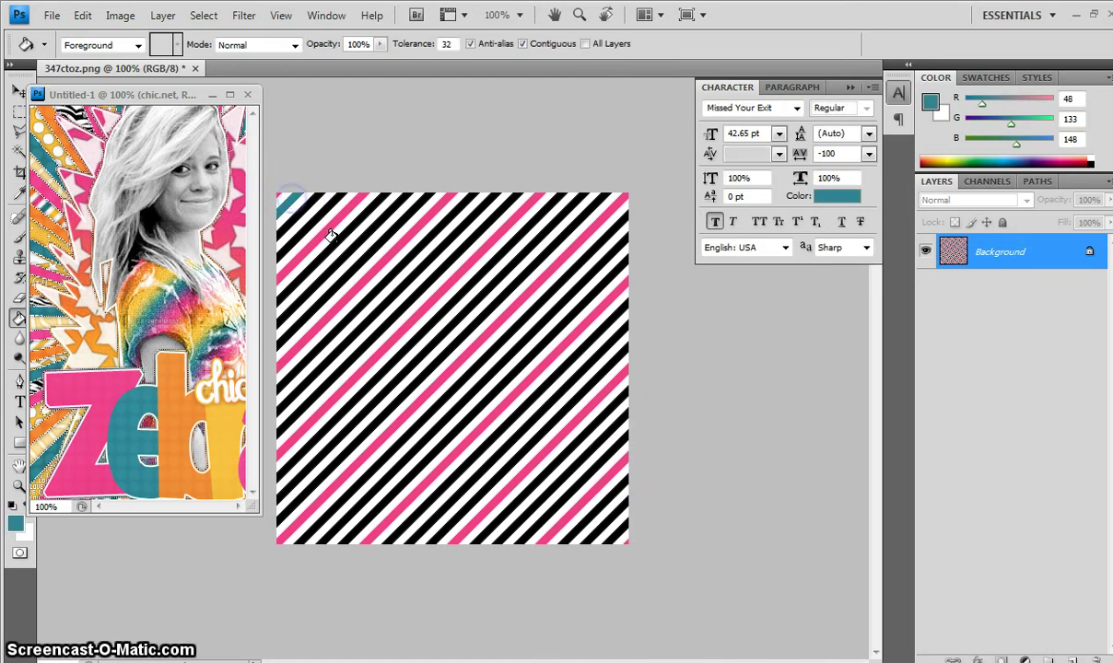
left_click(387, 281)
left_click(441, 317)
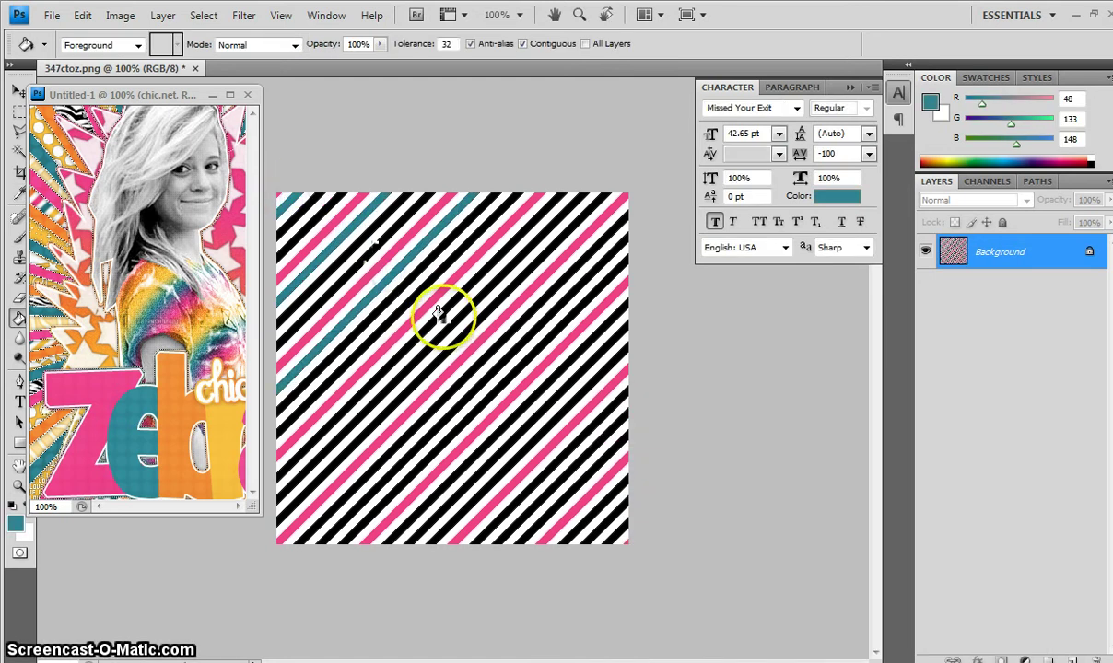
left_click(451, 339)
left_click(490, 390)
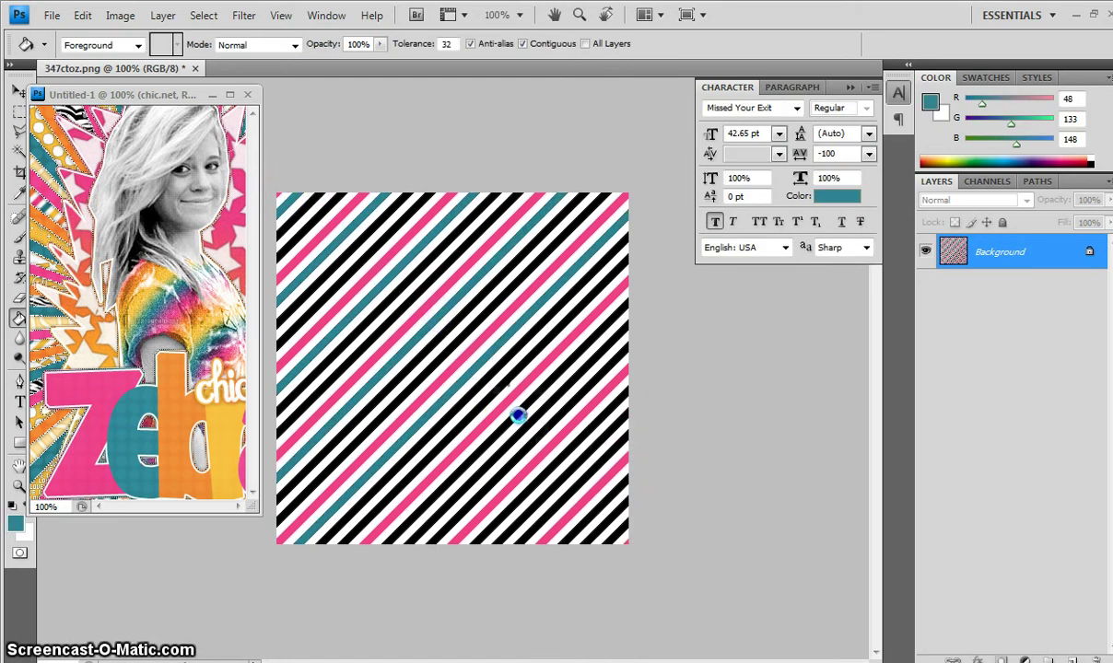
left_click(517, 415)
left_click(590, 514)
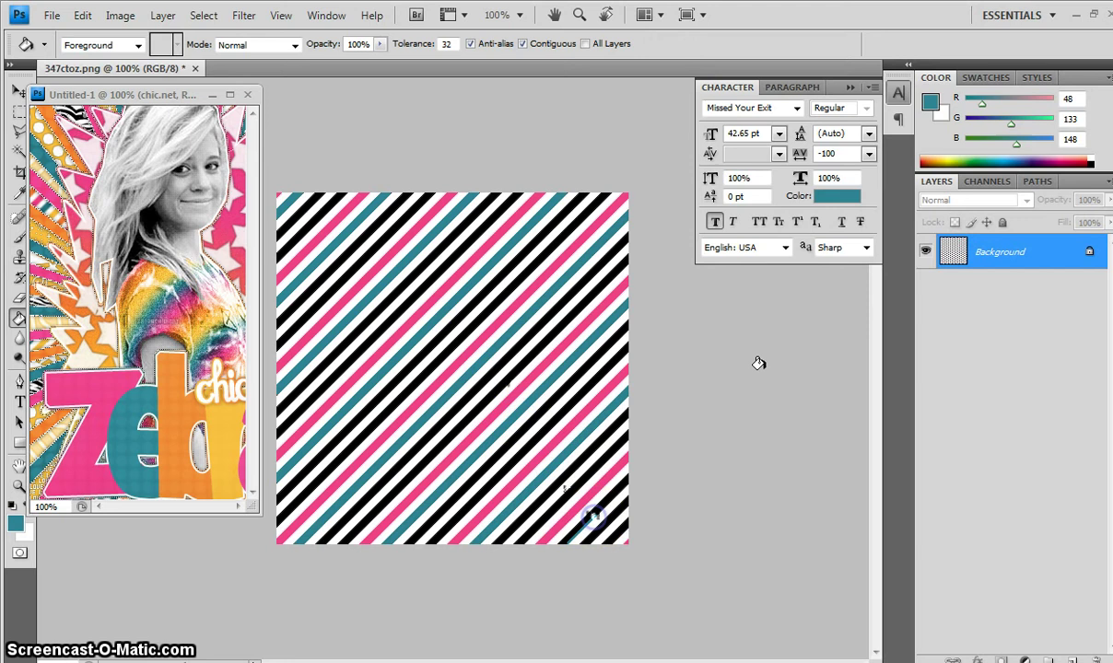
left_click(589, 513)
left_click(599, 498)
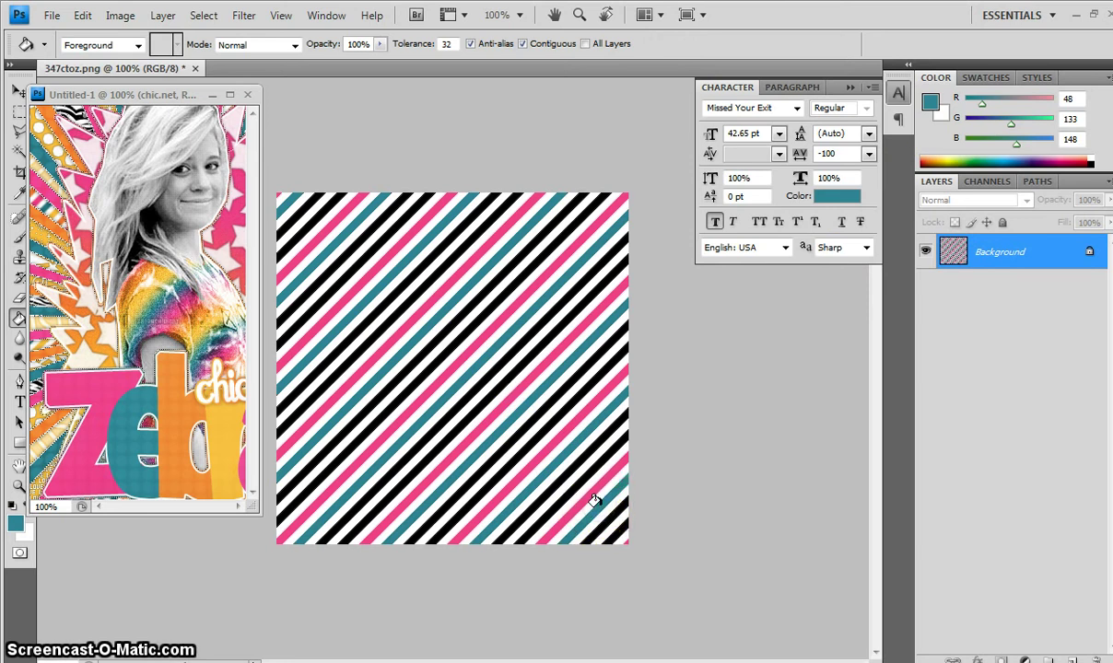
Sample an orange from the sign and fill several more stripes orange across the top-left and centre.
left_click(930, 102)
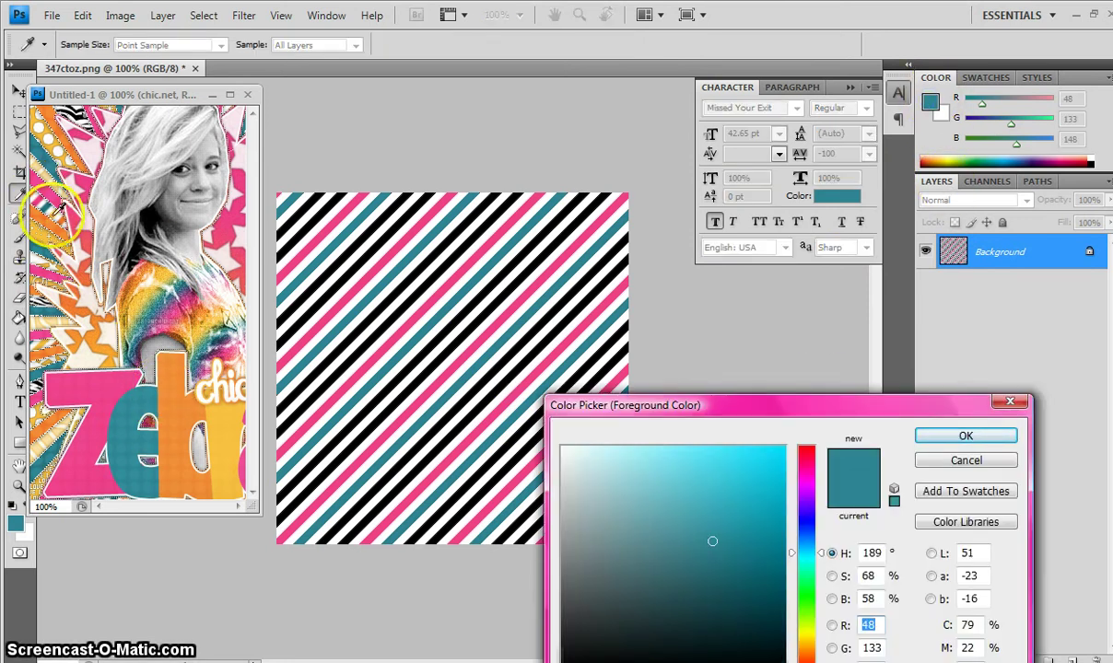
left_click(170, 378)
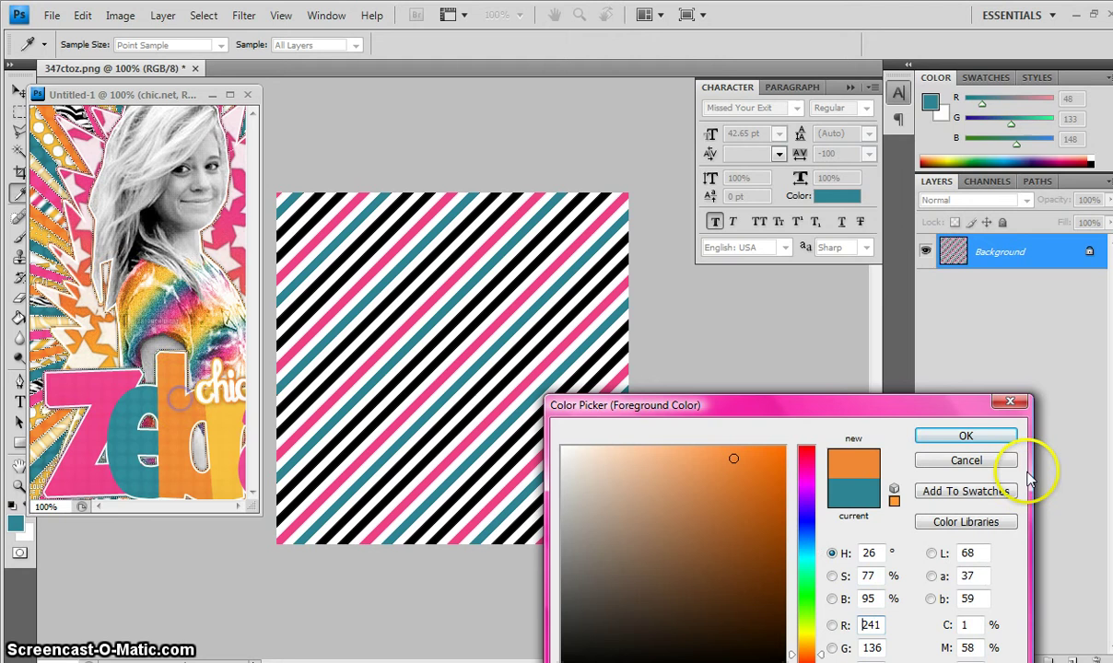
left_click(965, 435)
left_click(308, 203)
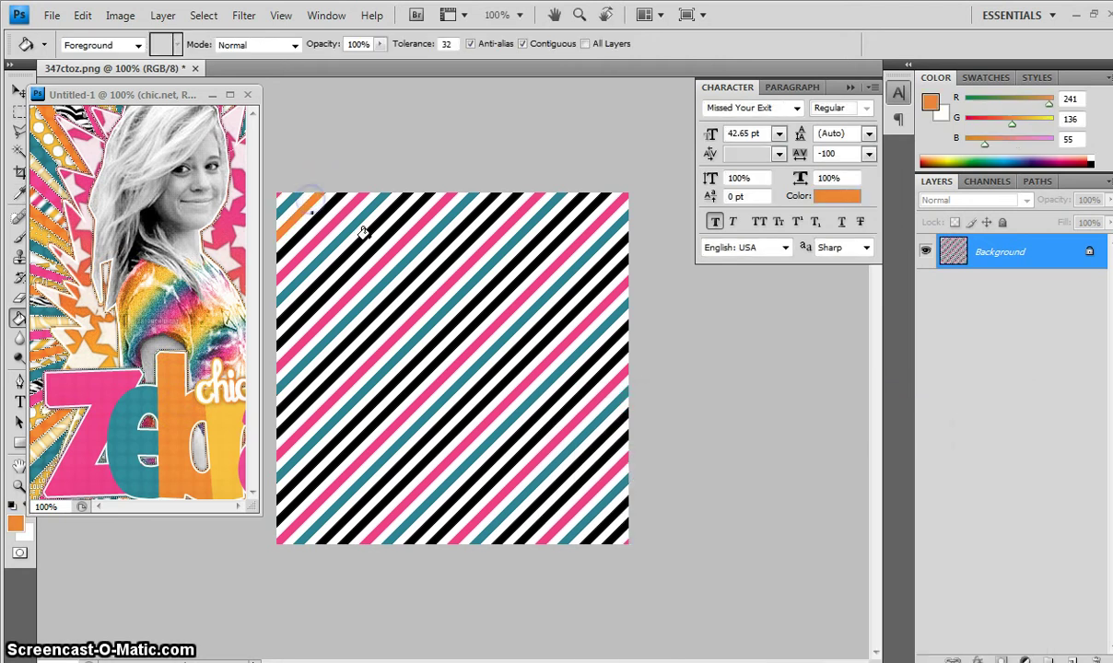
left_click(367, 231)
left_click(440, 310)
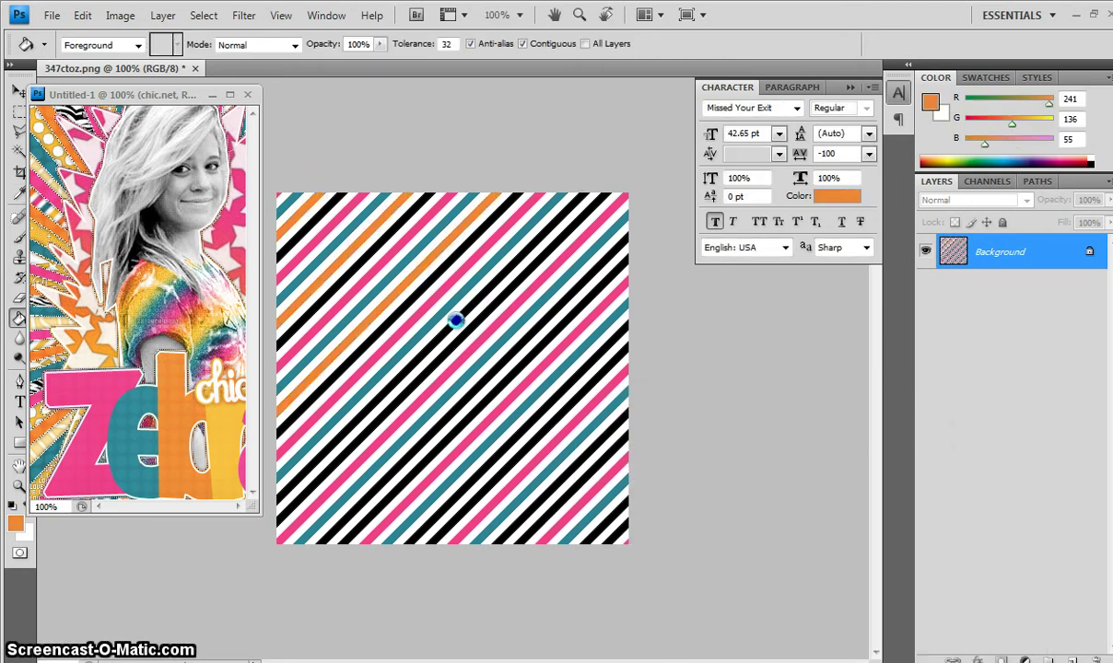
left_click(492, 364)
left_click(539, 405)
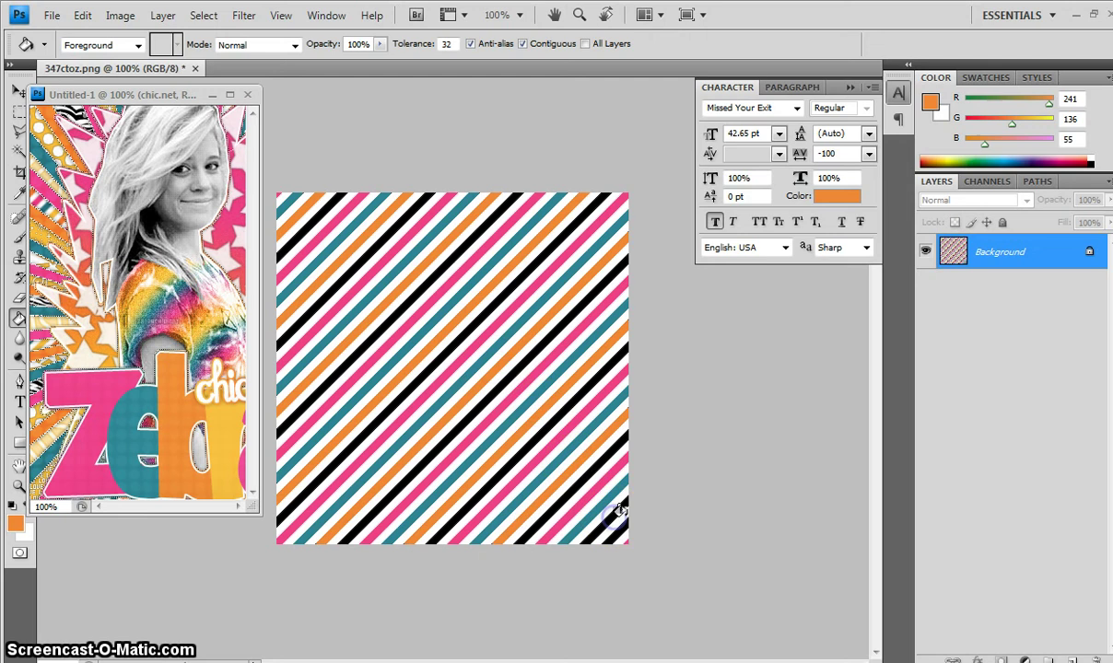
Sample a golden yellow from the chic text and fill the upper-left stripes with it.
left_click(933, 108)
left_click(241, 394)
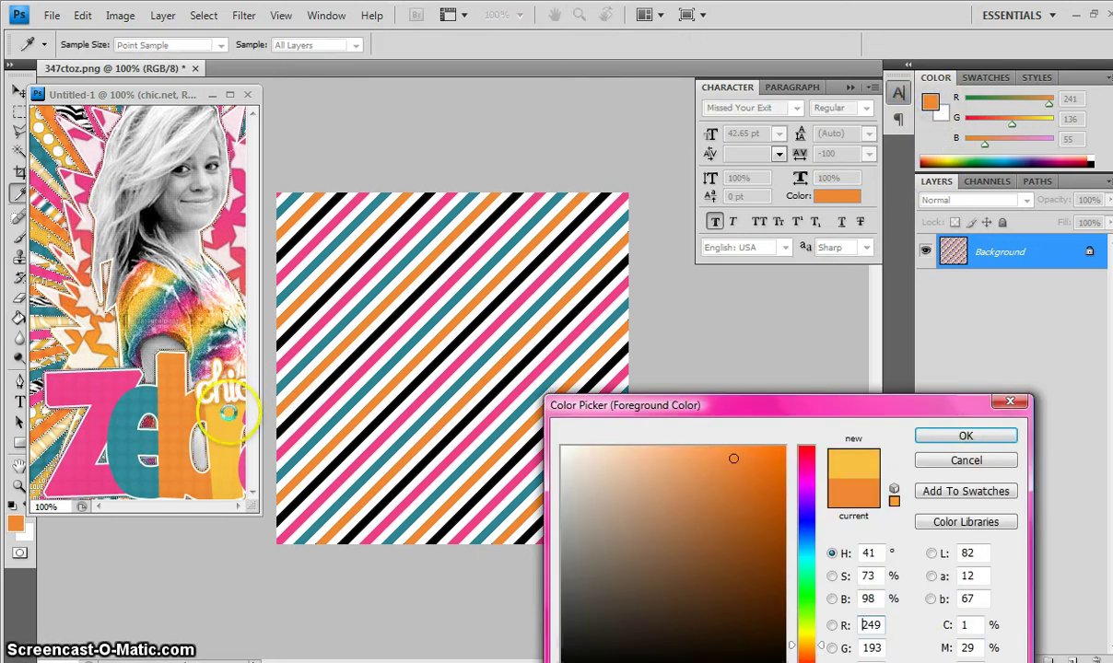
left_click(955, 433)
left_click(326, 208)
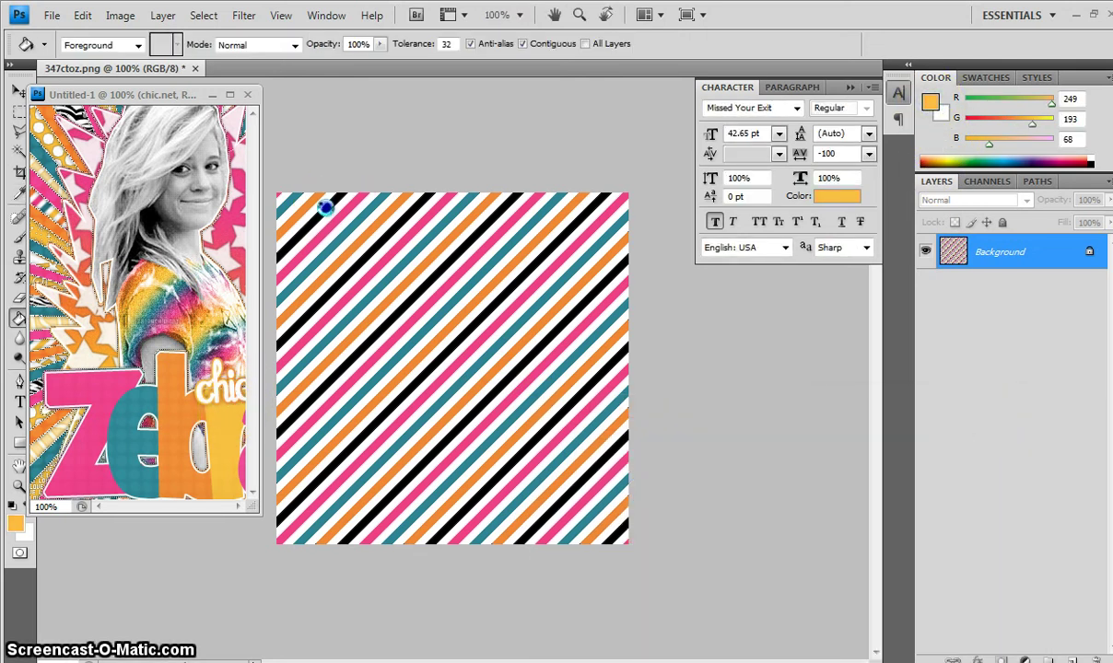
left_click(369, 253)
left_click(435, 276)
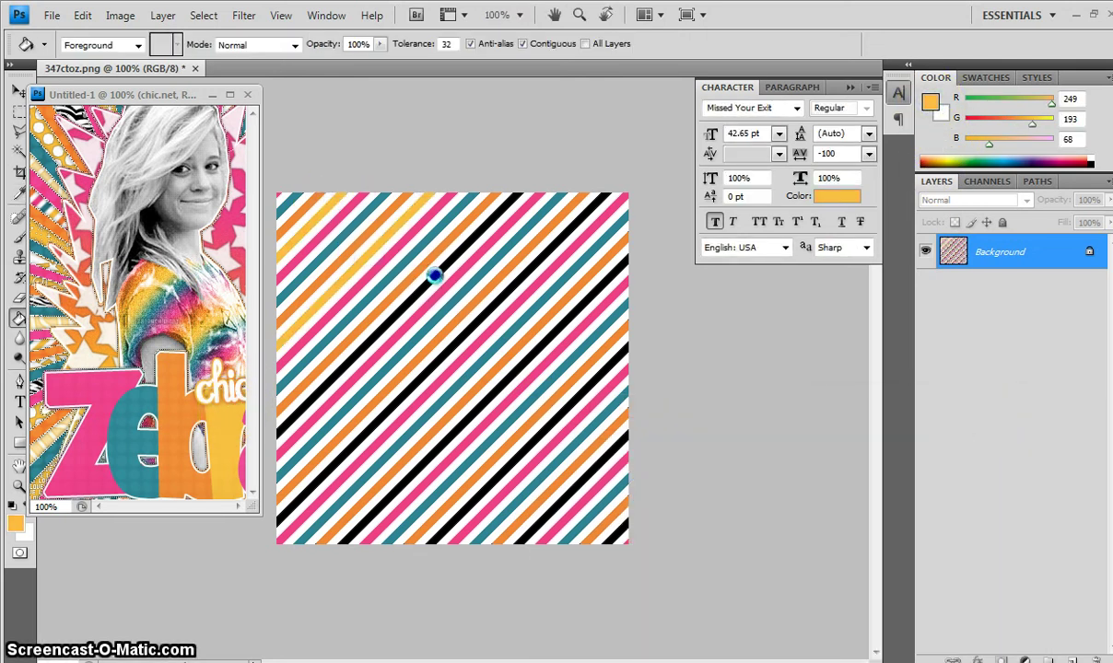
left_click(458, 337)
Fill the remaining bottom-right black stripes yellow, undoing one wrong fill.
left_click(500, 389)
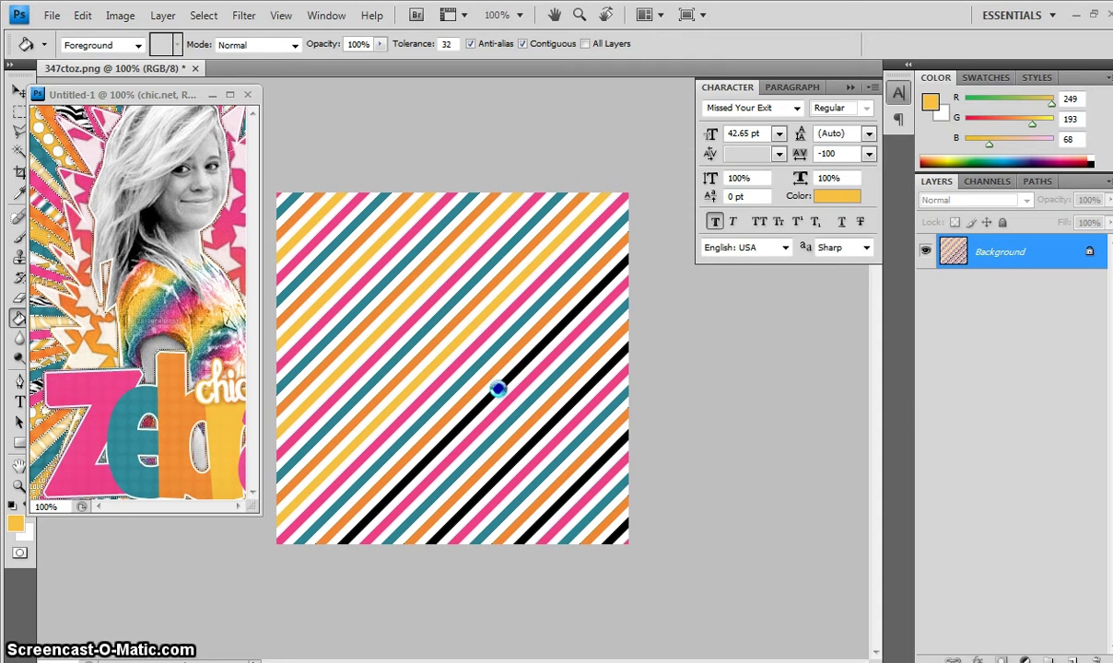
left_click(537, 437)
left_click(592, 483)
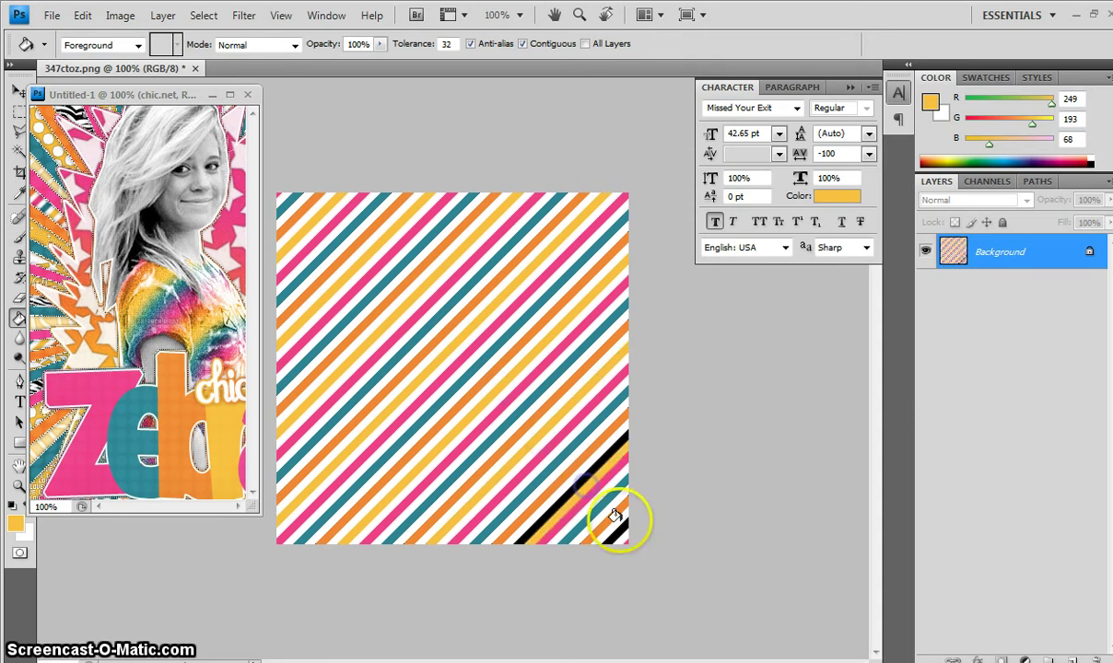
left_click(82, 15)
left_click(120, 30)
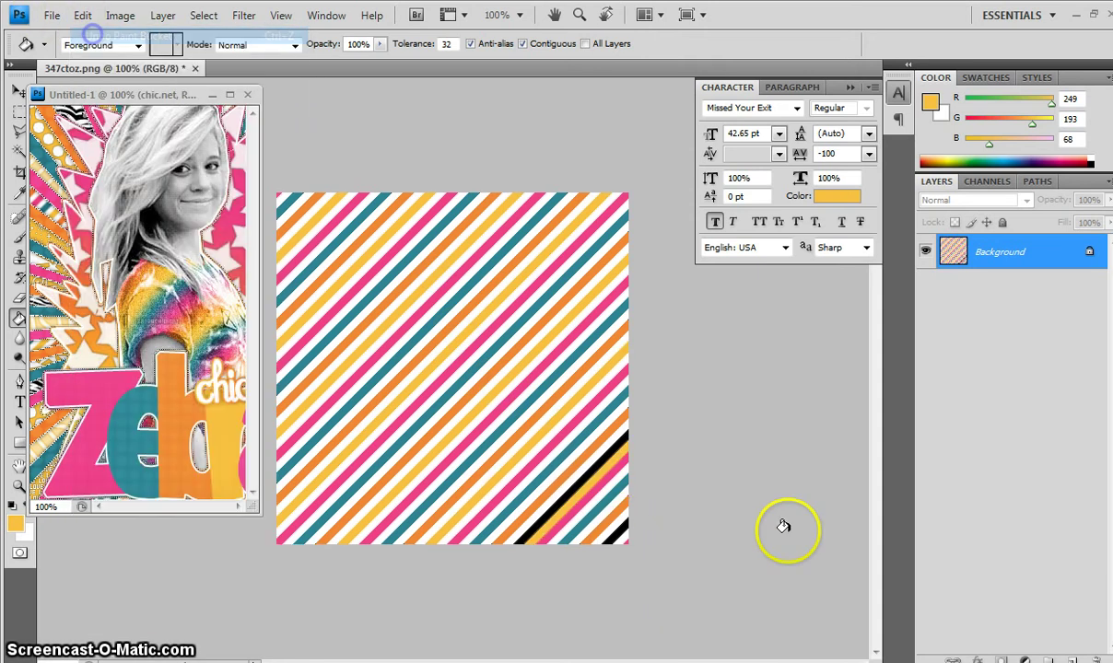
left_click(598, 465)
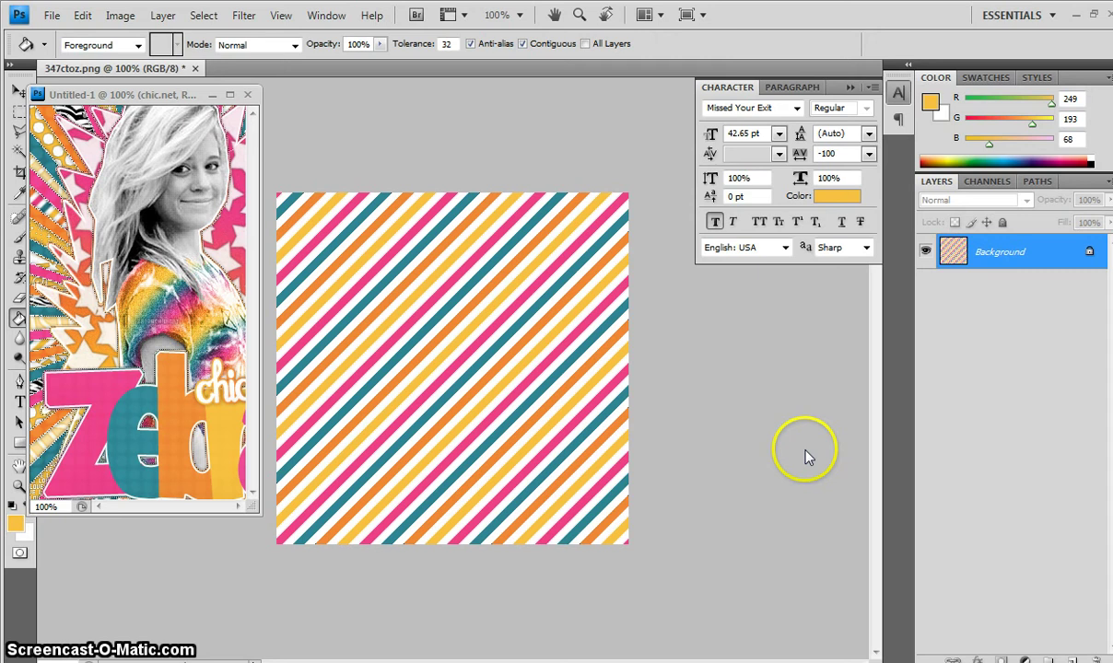
Define the stripe design as a pattern named 347ctoz.png.
left_click(82, 15)
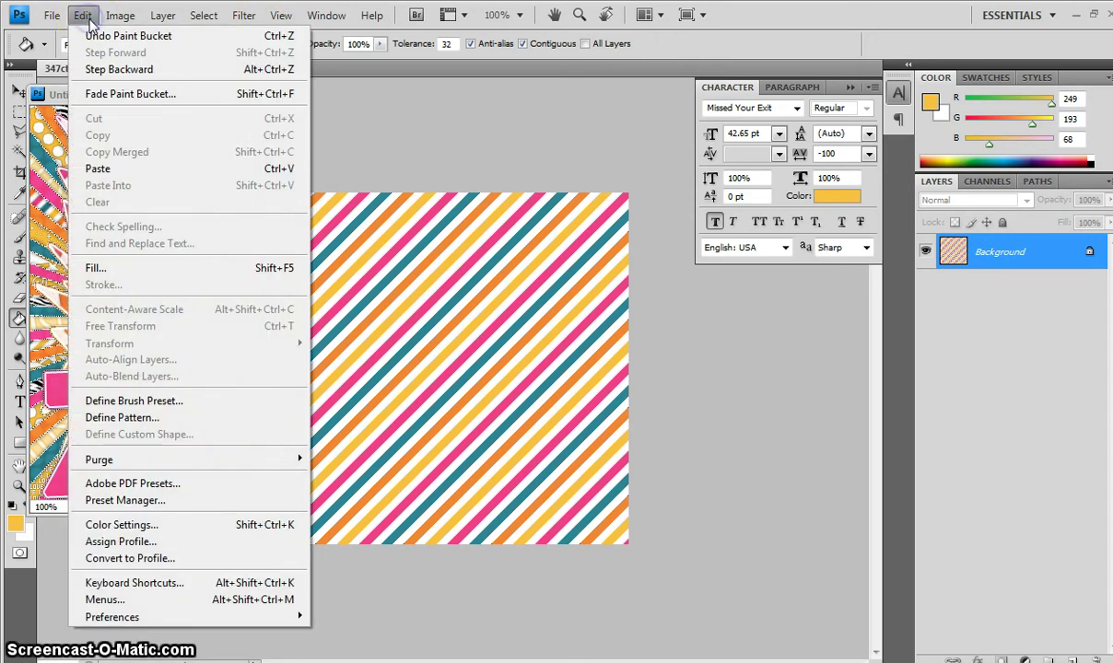
left_click(122, 417)
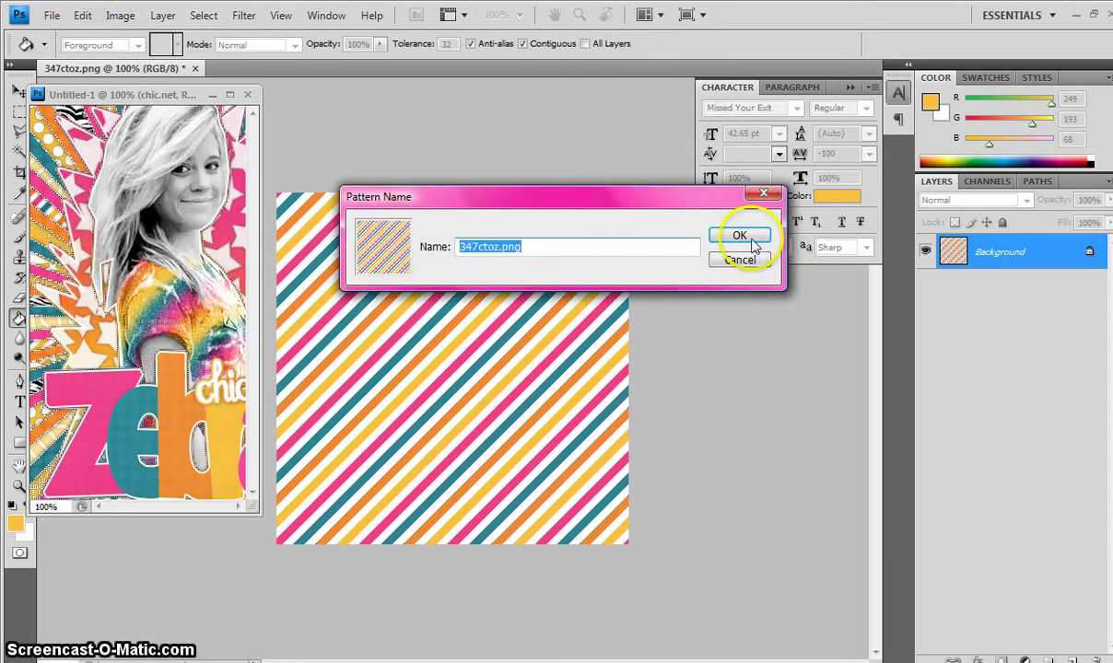
left_click(743, 238)
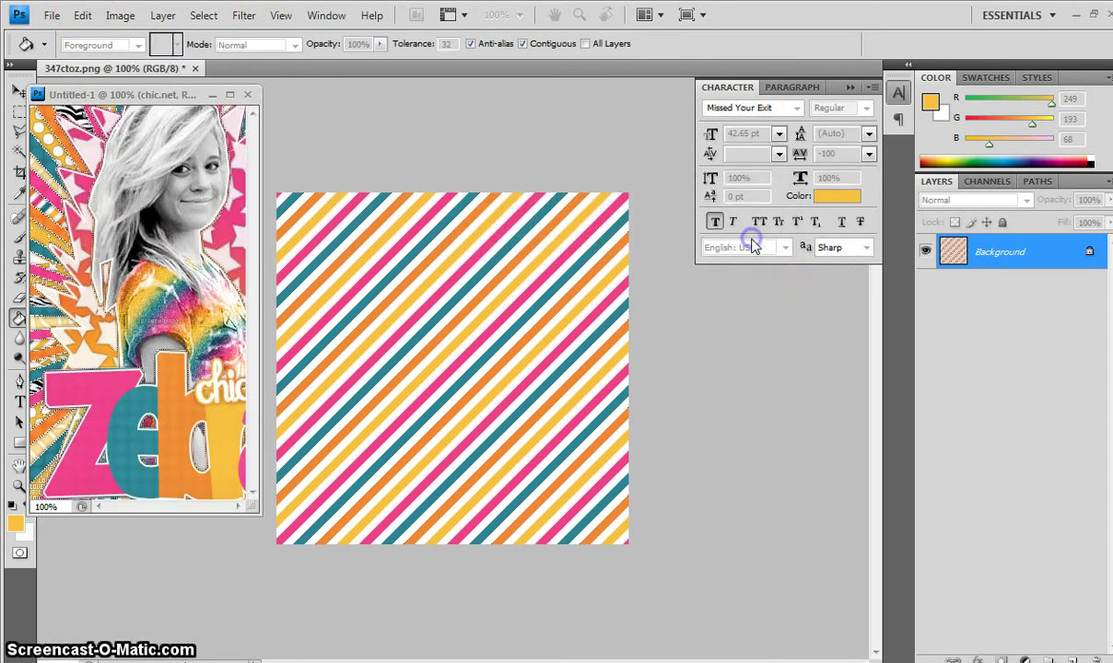
Close 347ctoz.png without saving and enlarge the sign document's window.
left_click(196, 68)
left_click(498, 251)
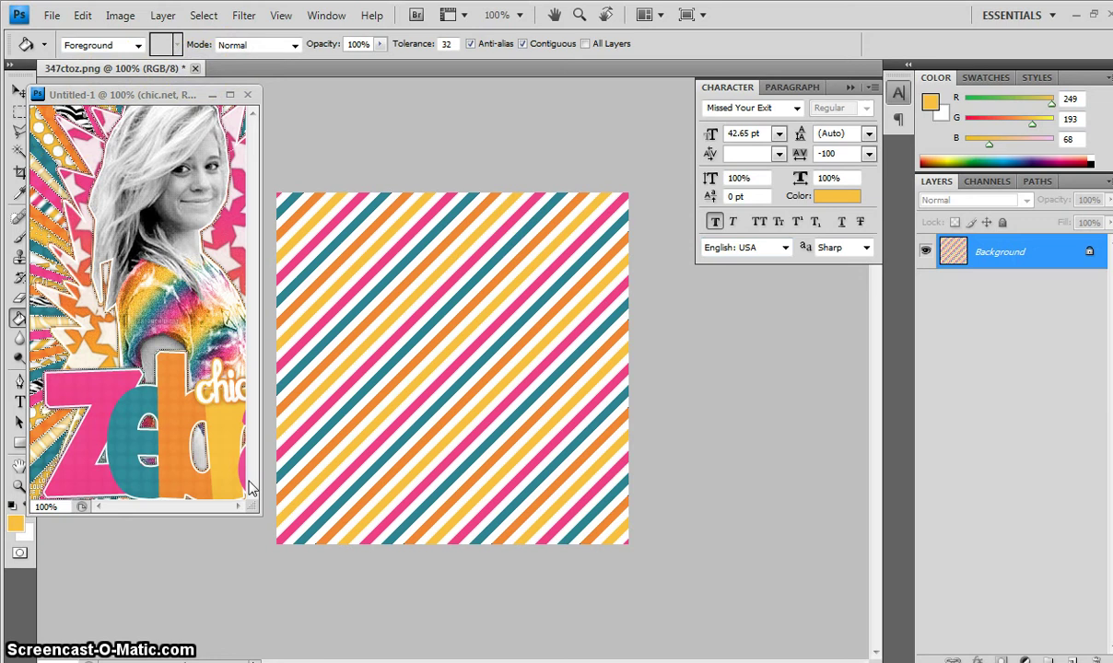
left_click_drag(261, 514, 712, 622)
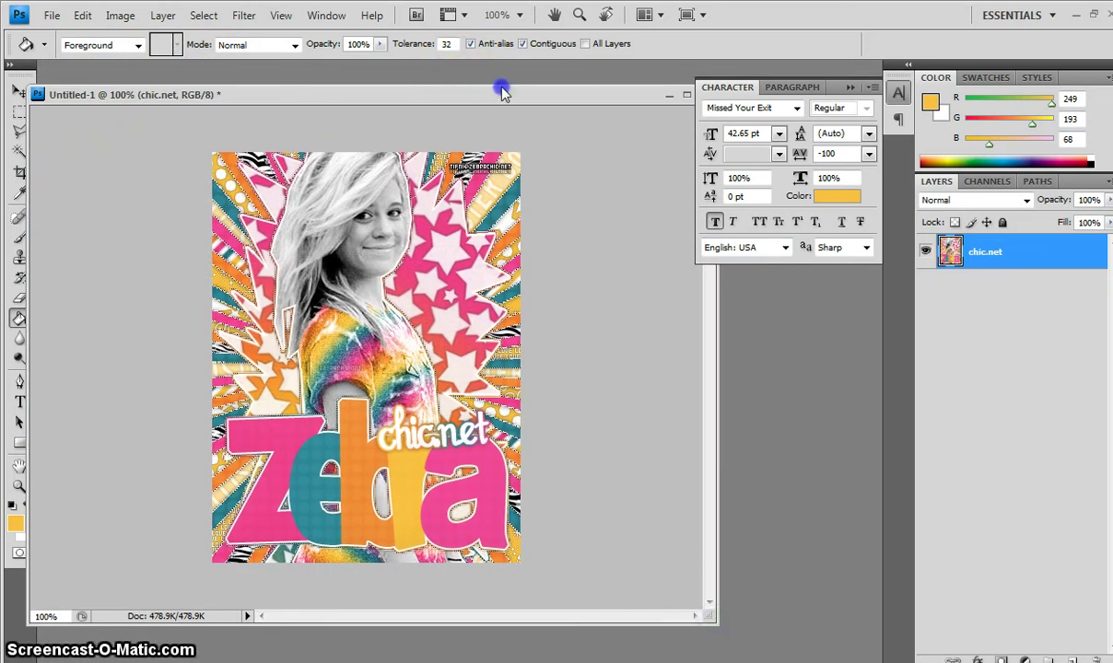
left_click_drag(503, 92, 493, 90)
left_click(162, 18)
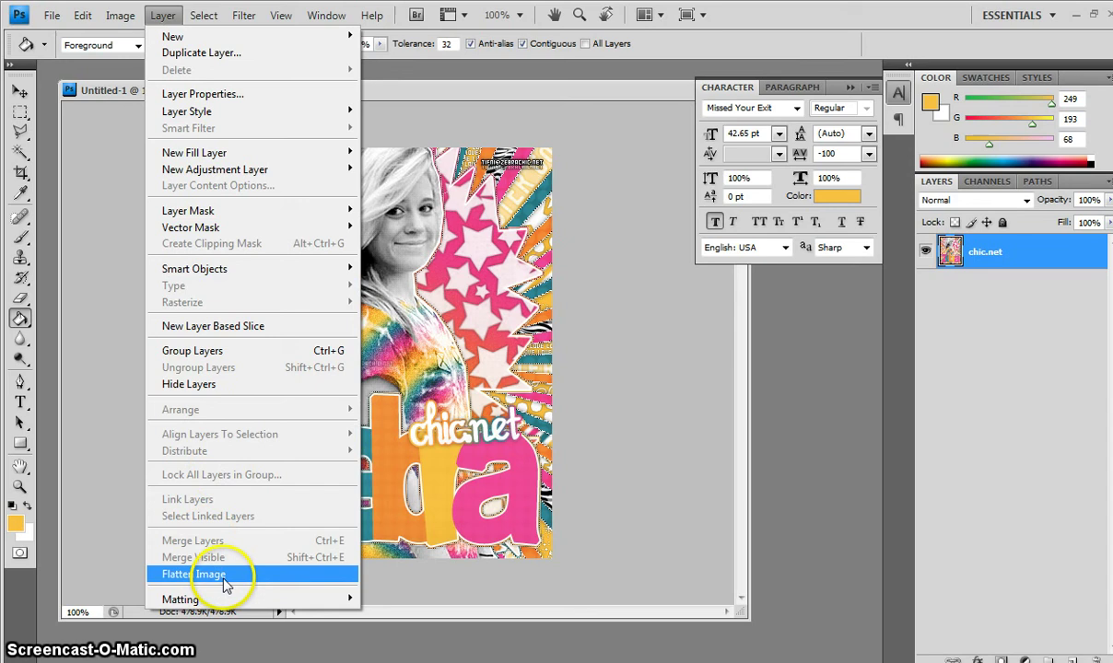
left_click(710, 390)
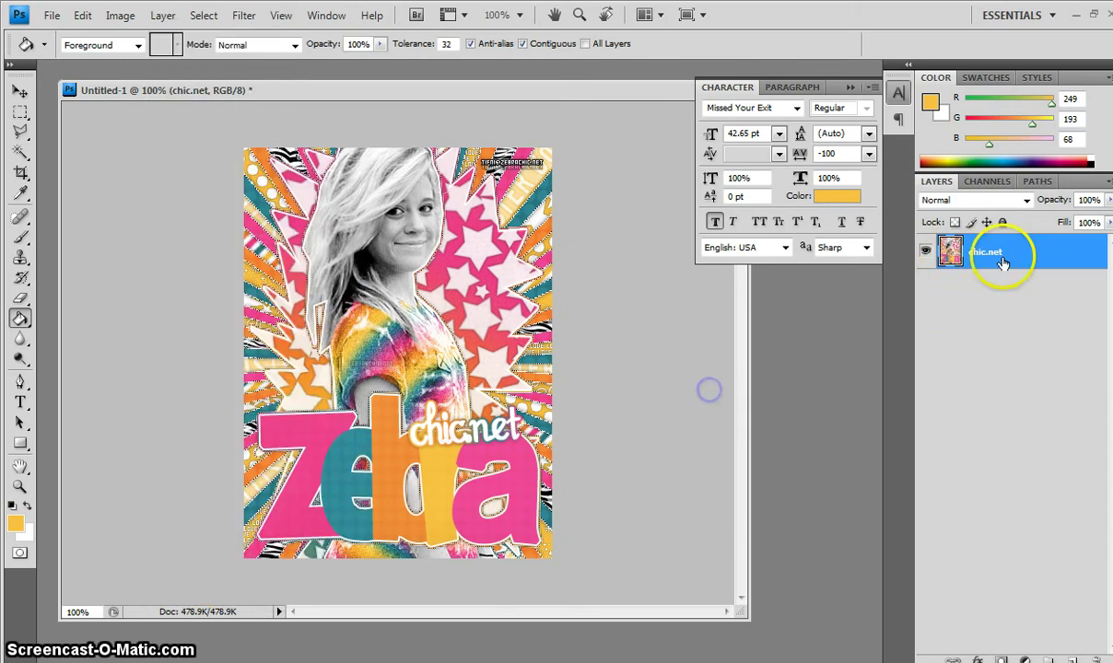
left_click(990, 251)
double_click(990, 251)
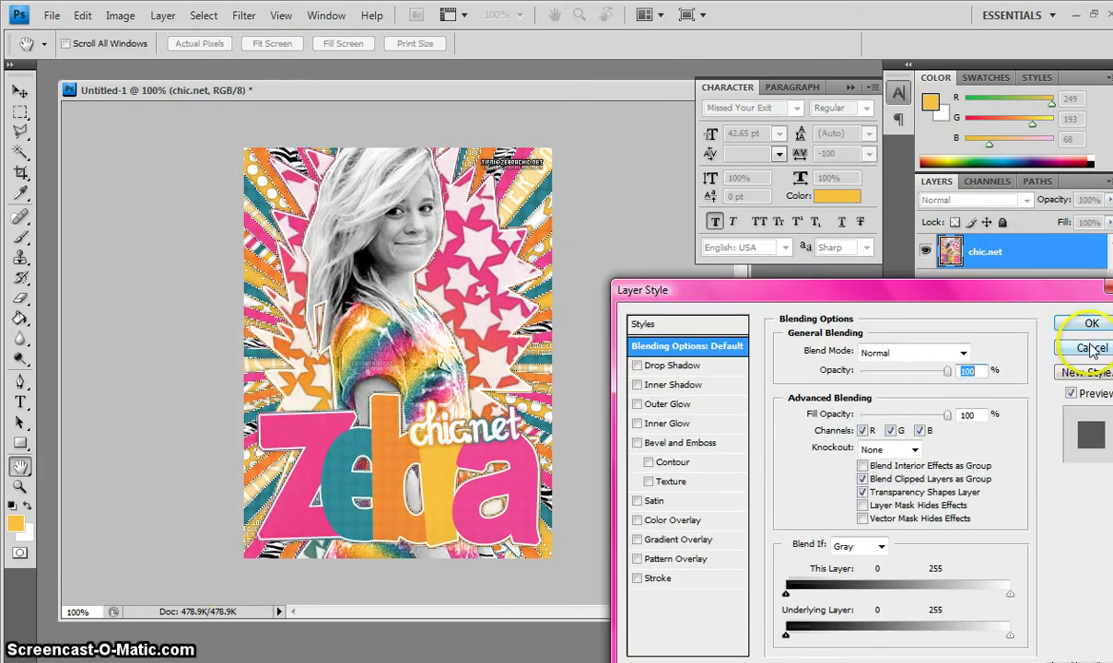
left_click(1092, 350)
left_click(162, 16)
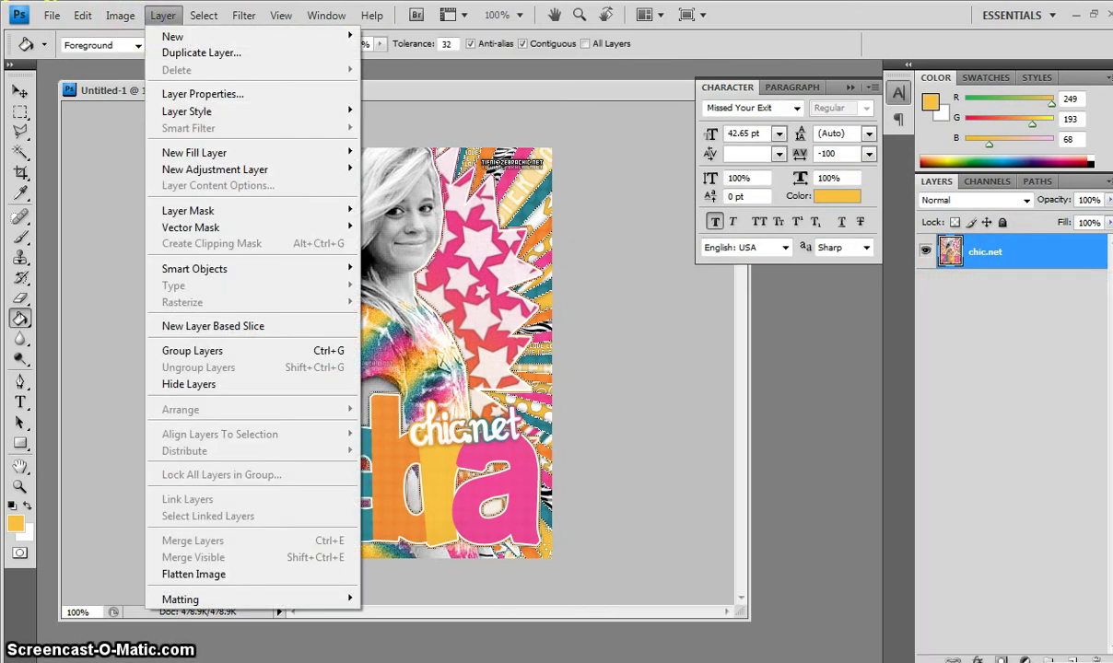
left_click(433, 93)
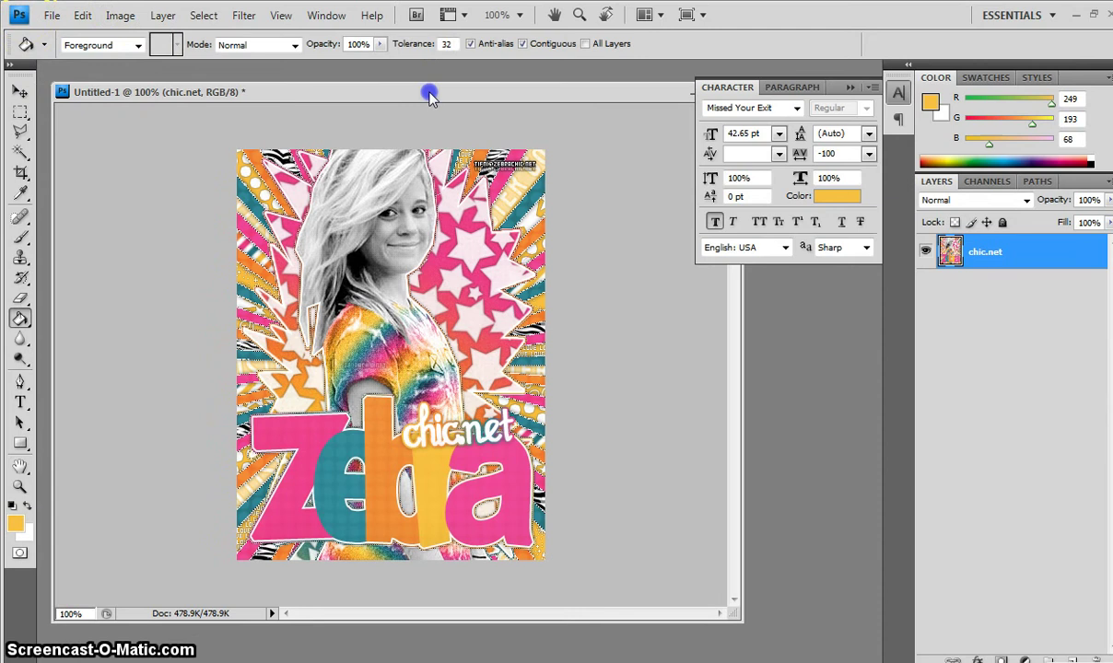
Add a 2 px white inside stroke around the sign.
left_click(83, 16)
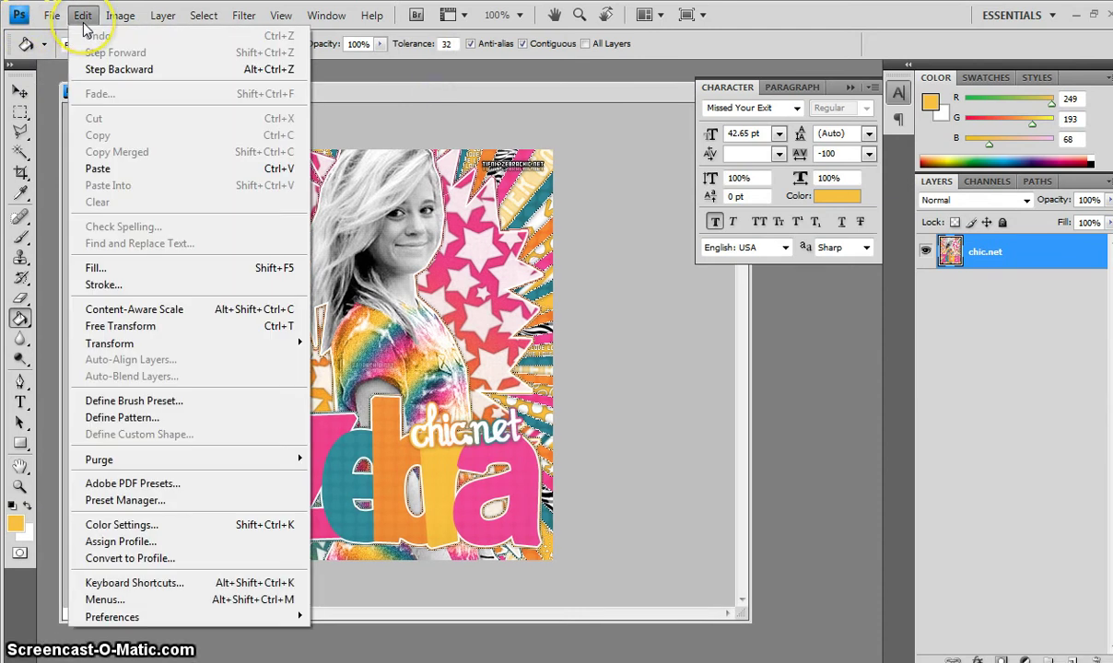
left_click(177, 288)
left_click(745, 335)
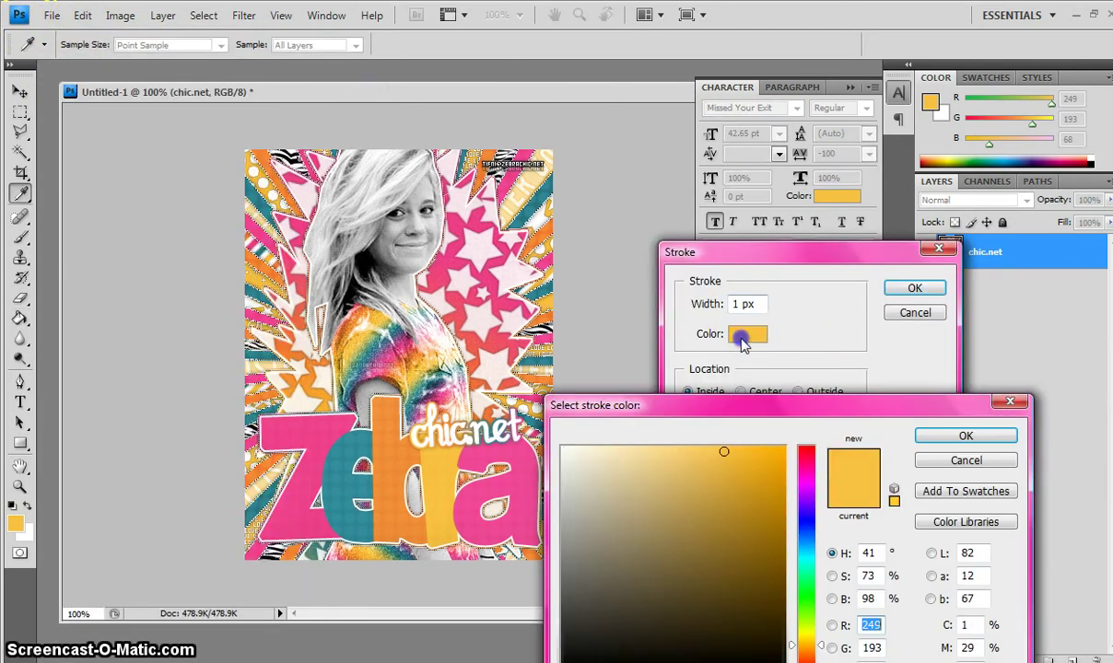
left_click(672, 481)
left_click(965, 435)
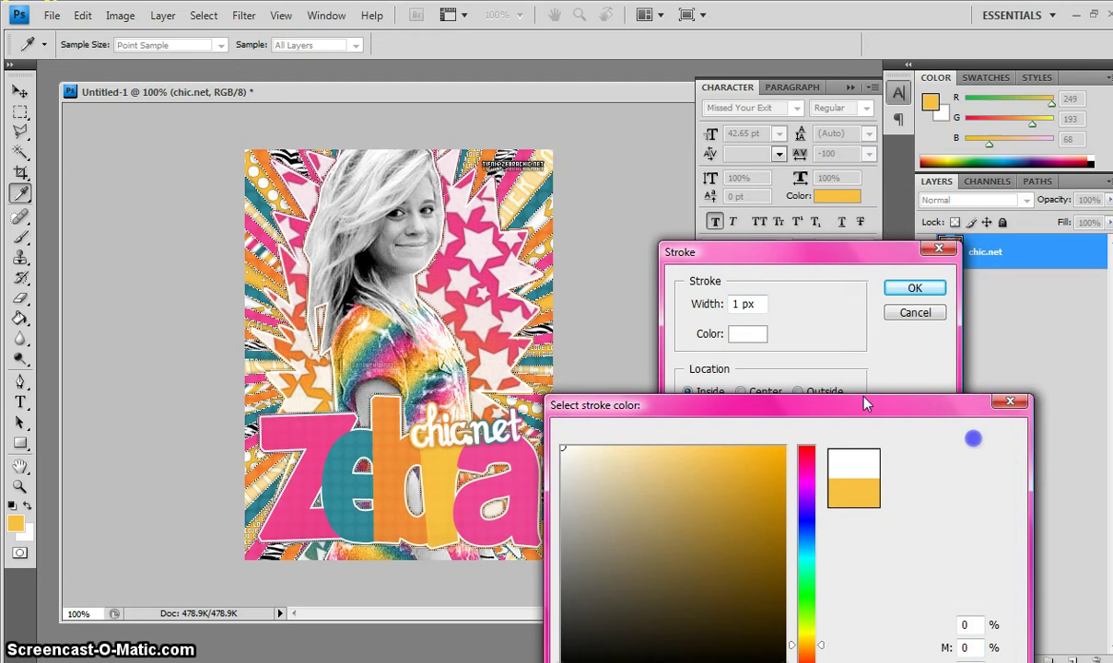
left_click(769, 306)
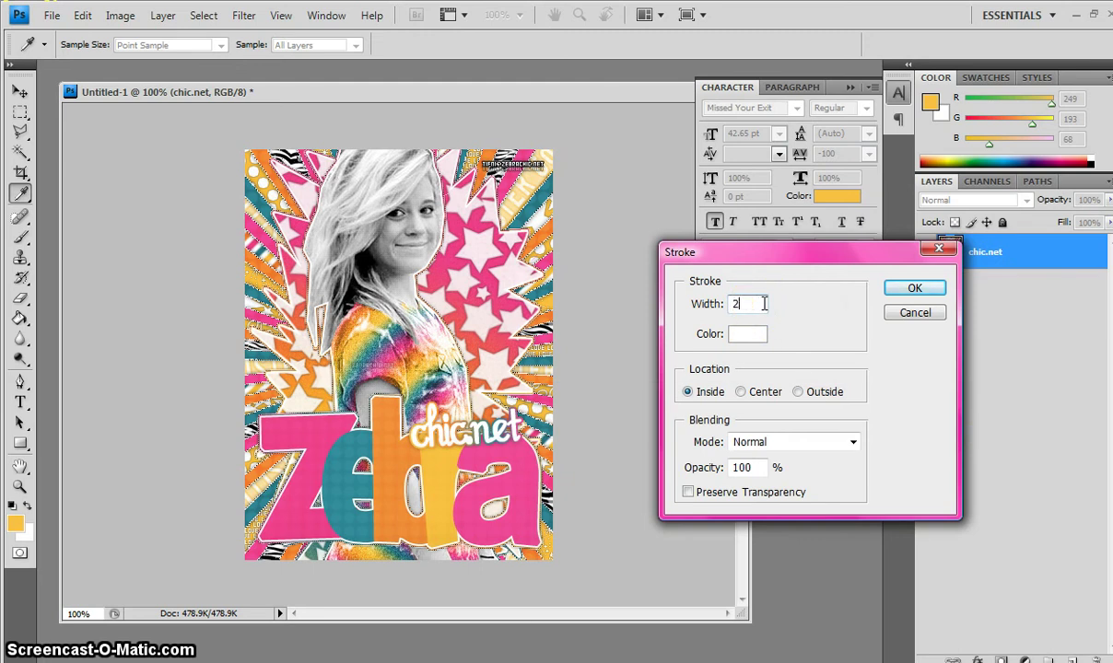
left_click(902, 291)
key("g")
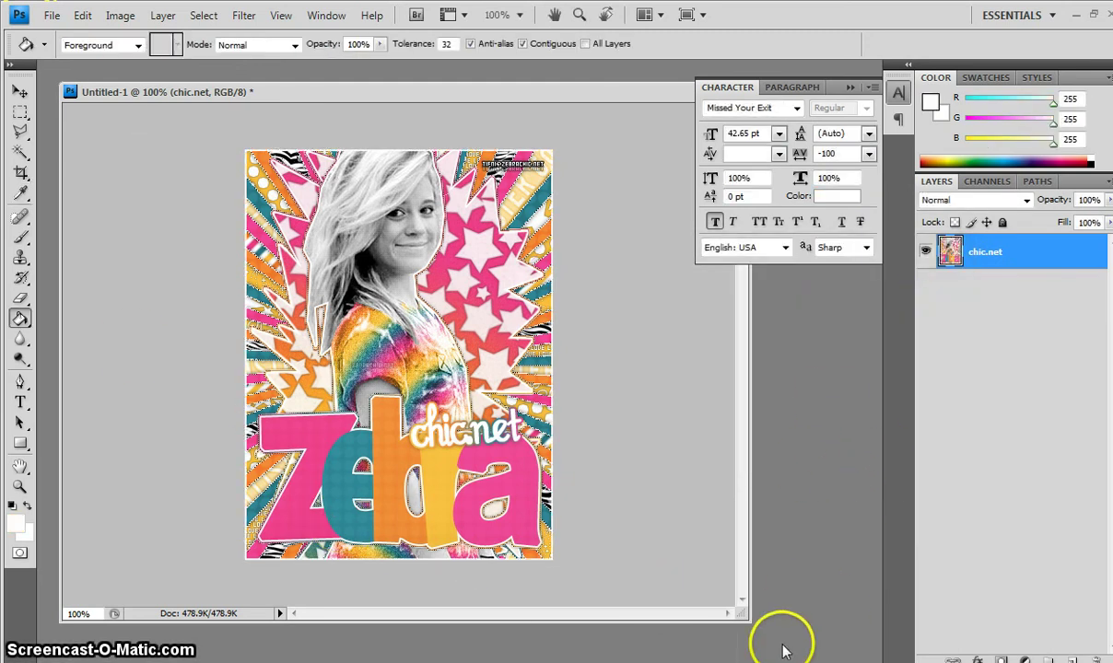
mouse_move(748, 619)
left_mouse_down()
mouse_move(756, 648)
mouse_move(753, 638)
left_mouse_up()
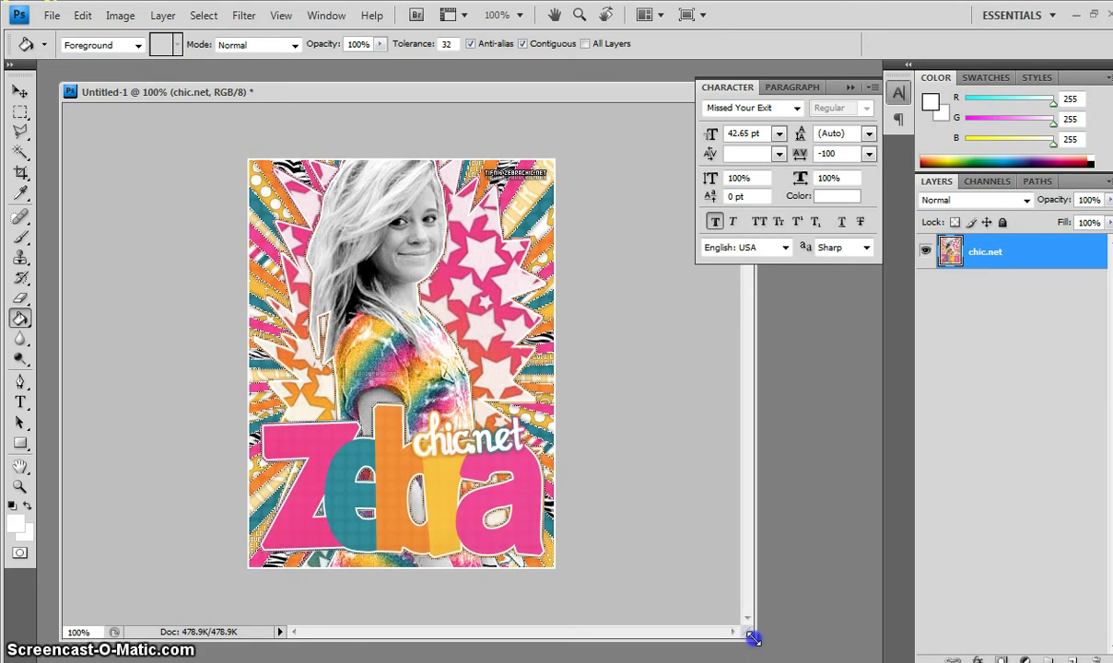
Add a second stroke, 1 px black, framing the whole image.
left_click(83, 16)
left_click(97, 288)
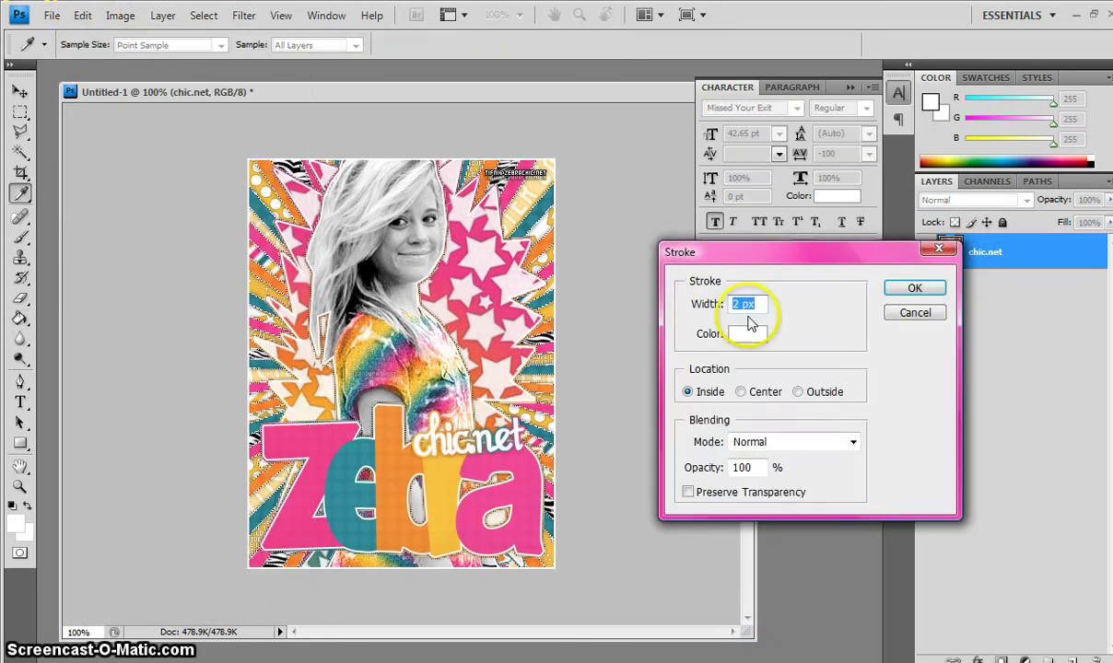
type("1")
left_click(761, 341)
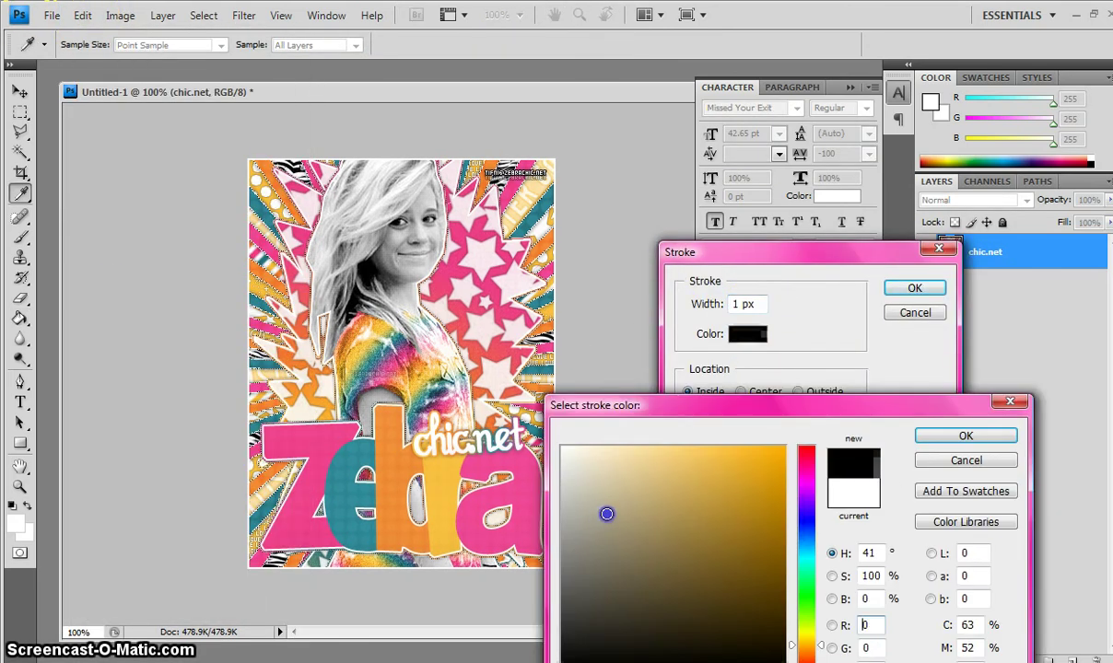
left_click(968, 440)
left_click(914, 291)
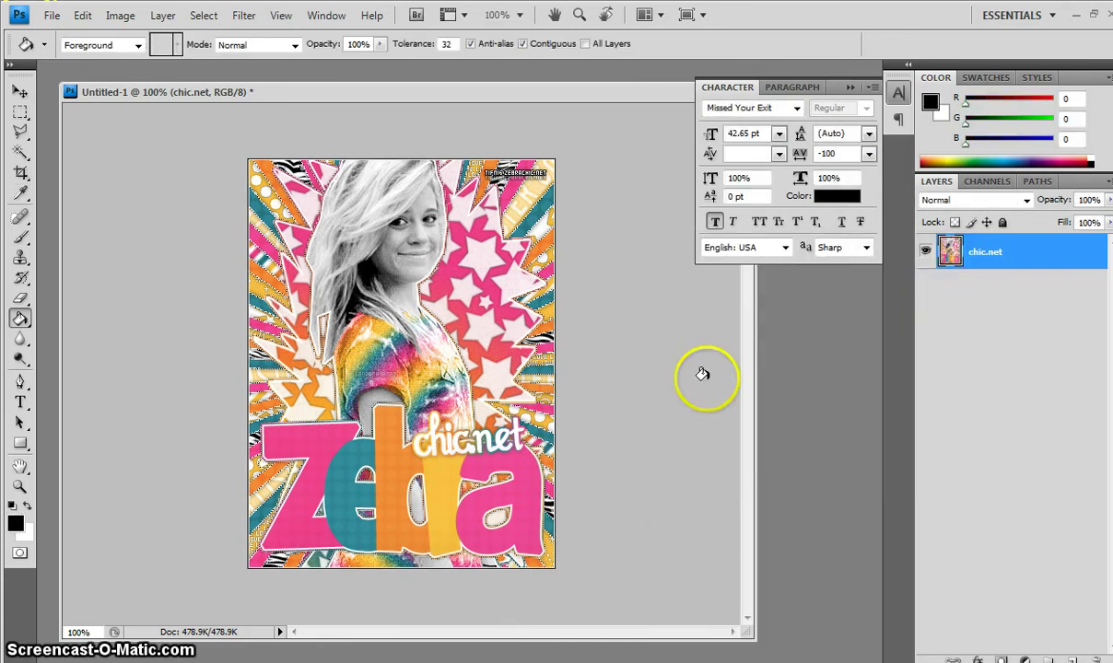
Select the entire sign with the Rectangular Marquee and Copy Merged it.
left_click(21, 112)
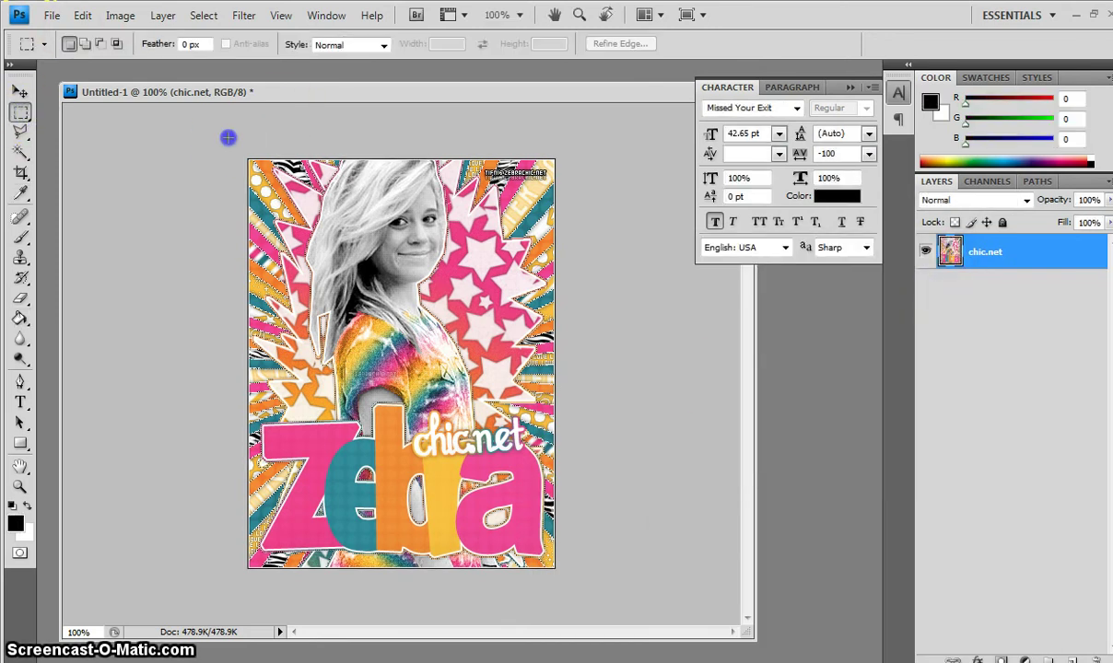
key("ctrl+a")
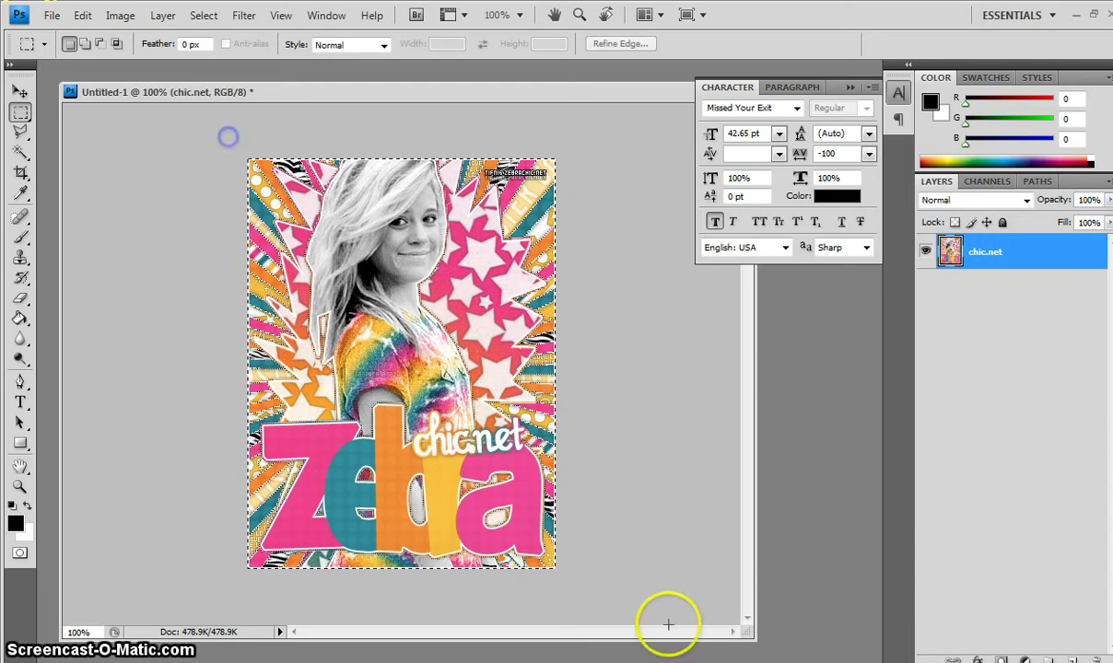
left_click(82, 15)
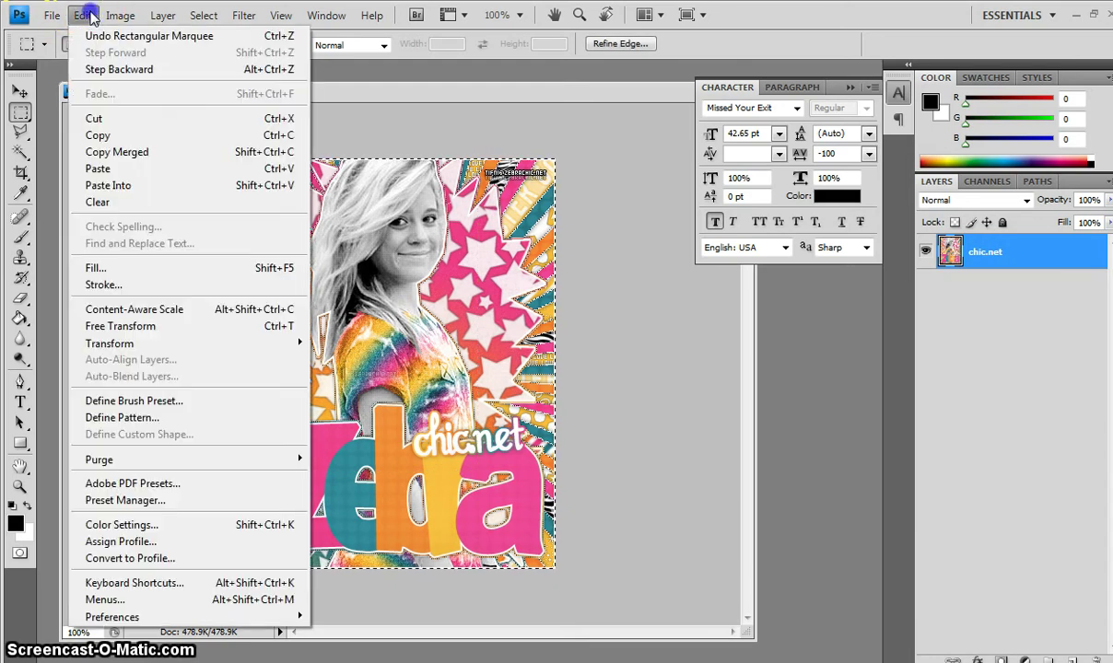
left_click(162, 153)
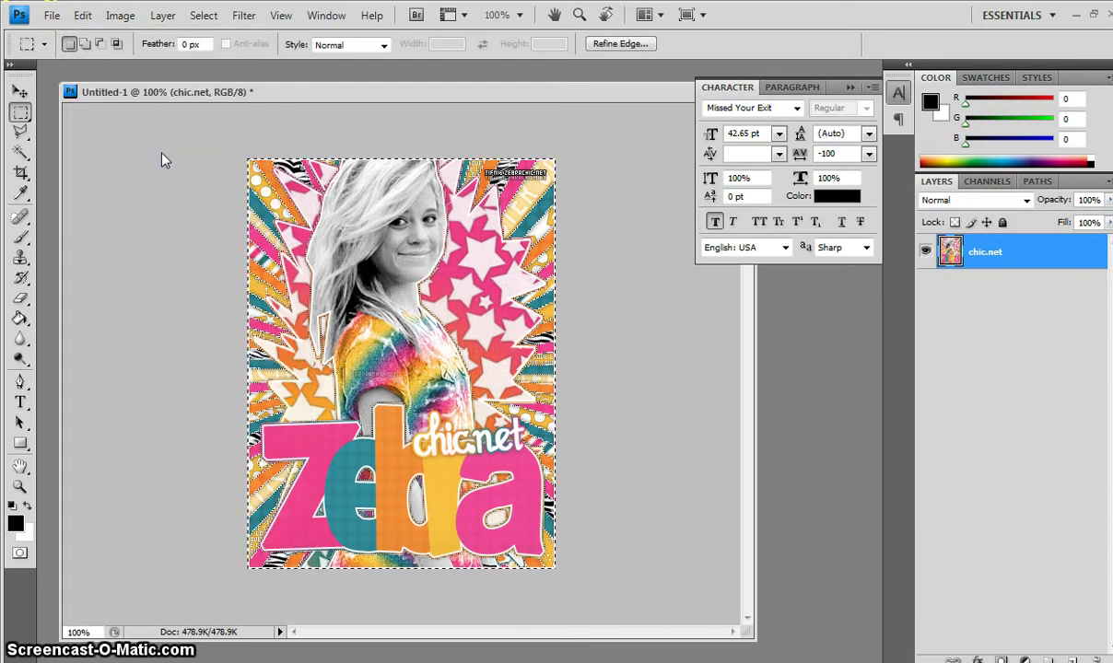
Check Image Size, confirming 350 × 467 pixels at 72 pixels/inch.
left_click(120, 16)
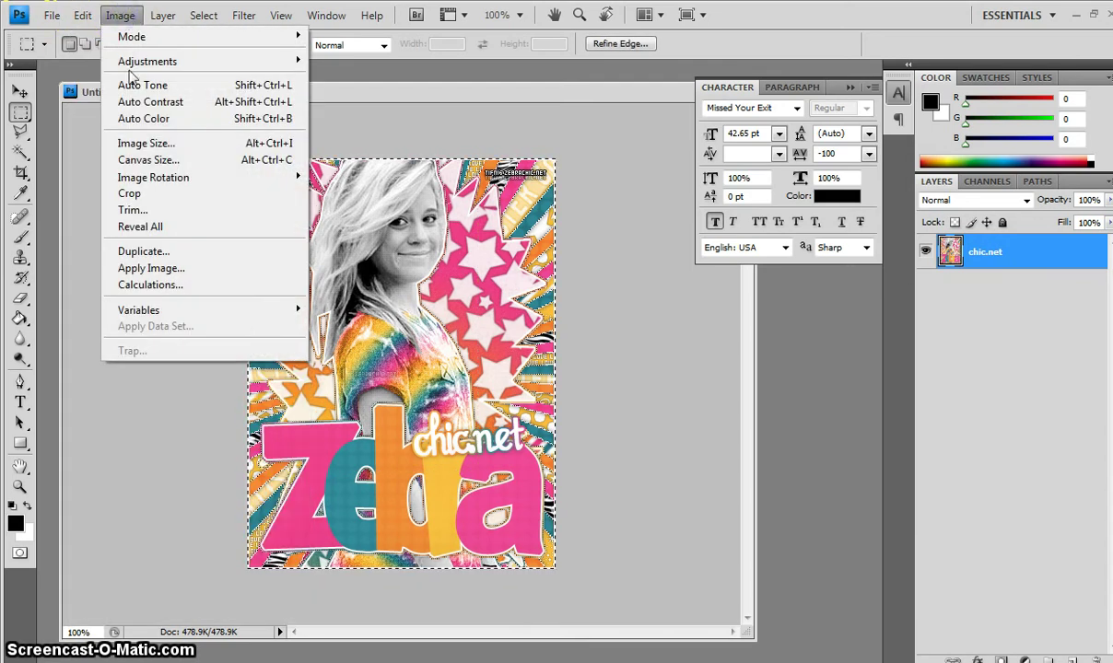
left_click(138, 143)
left_click(585, 129)
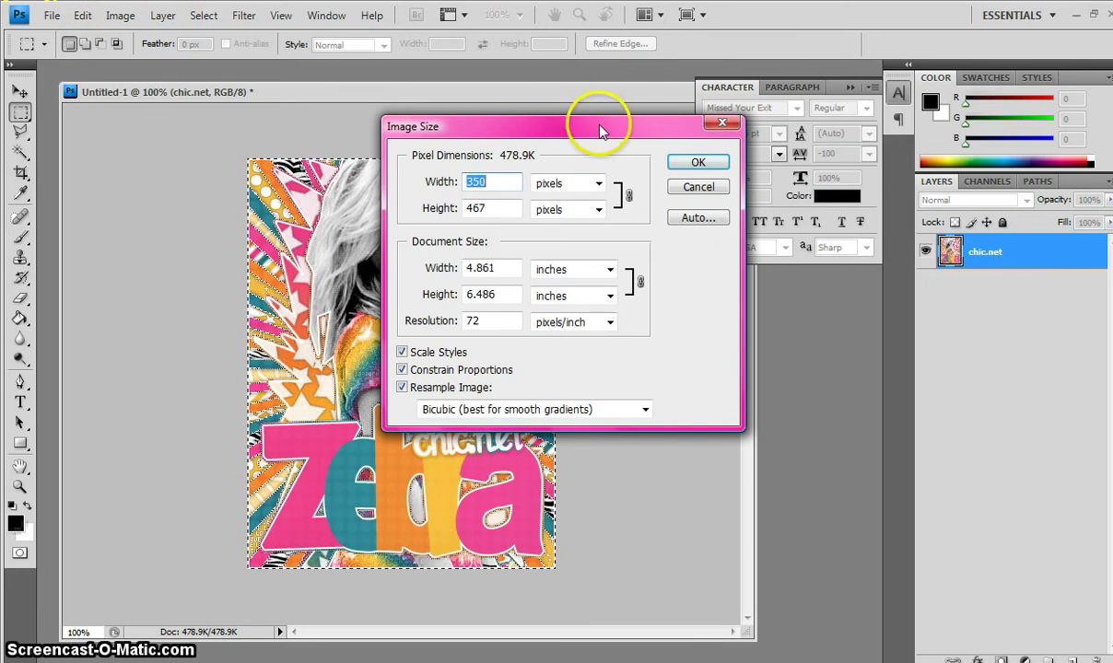
left_click_drag(601, 132, 621, 162)
left_click(515, 212)
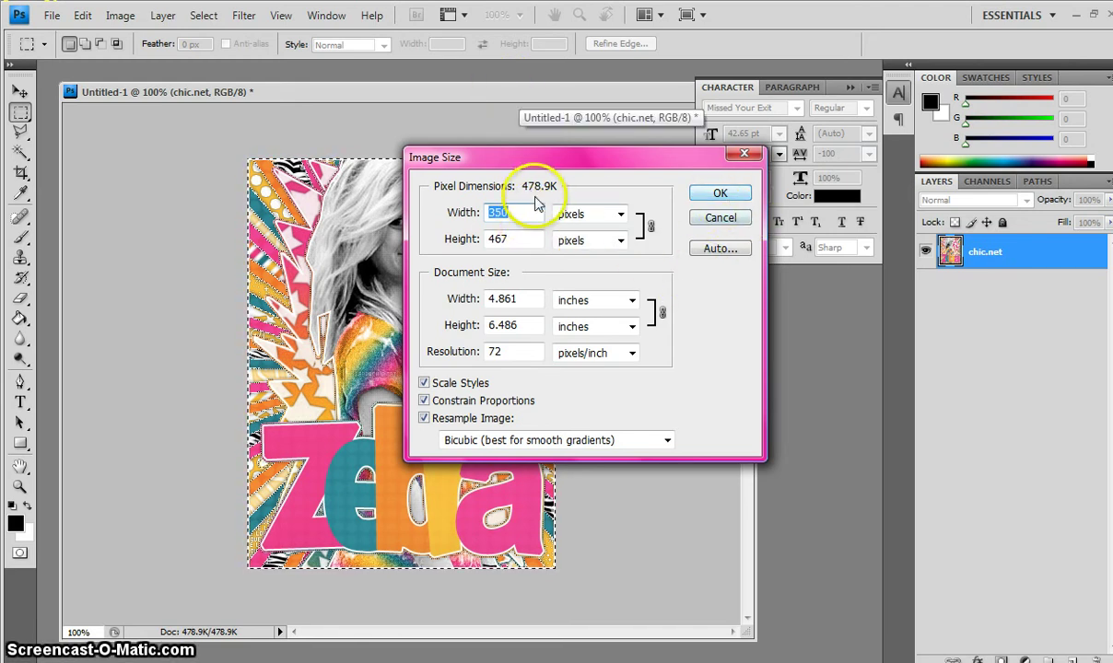
Close Image Size and create a new transparent 360 × 477 px document at 72 pixels/inch.
left_click(717, 194)
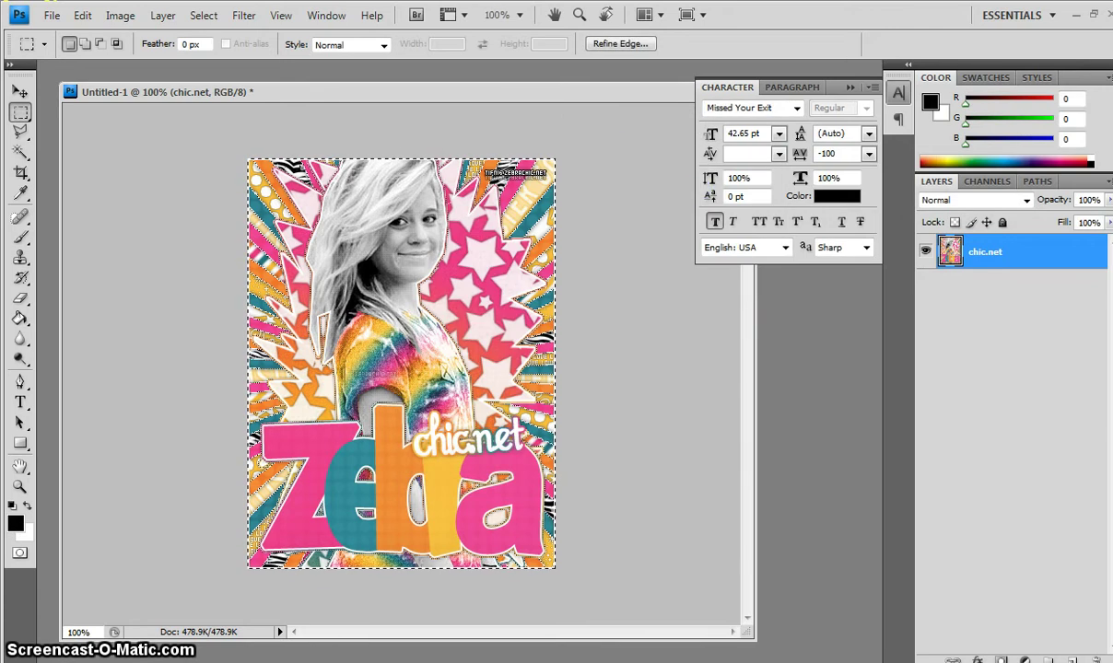
left_click(53, 15)
left_click(69, 37)
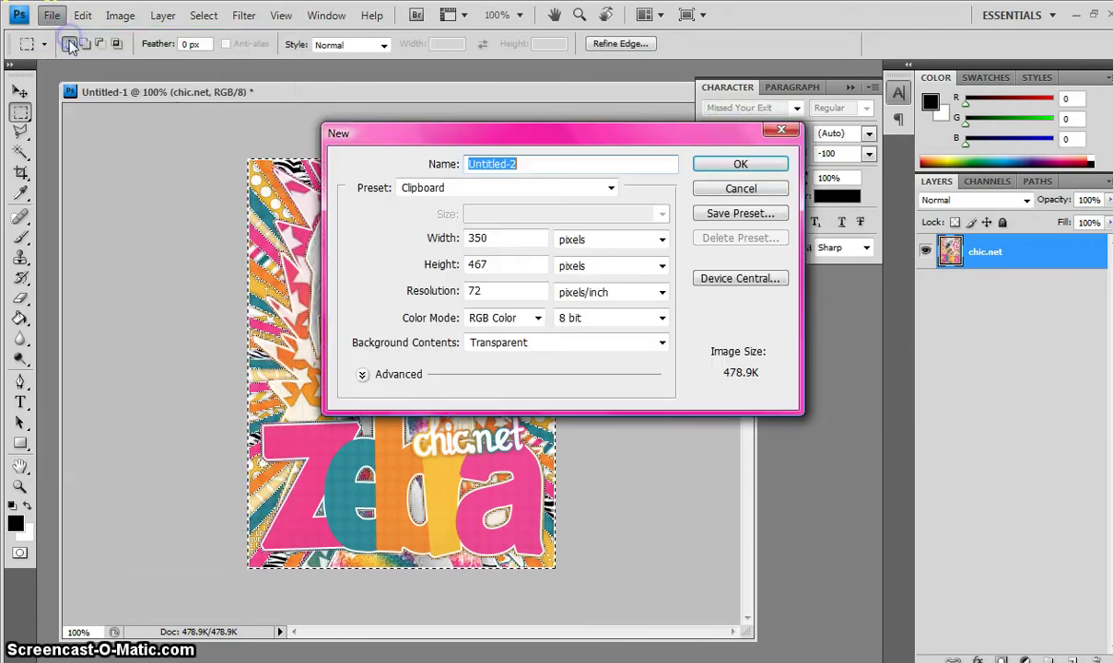
double_click(477, 238)
left_click_drag(476, 238, 519, 262)
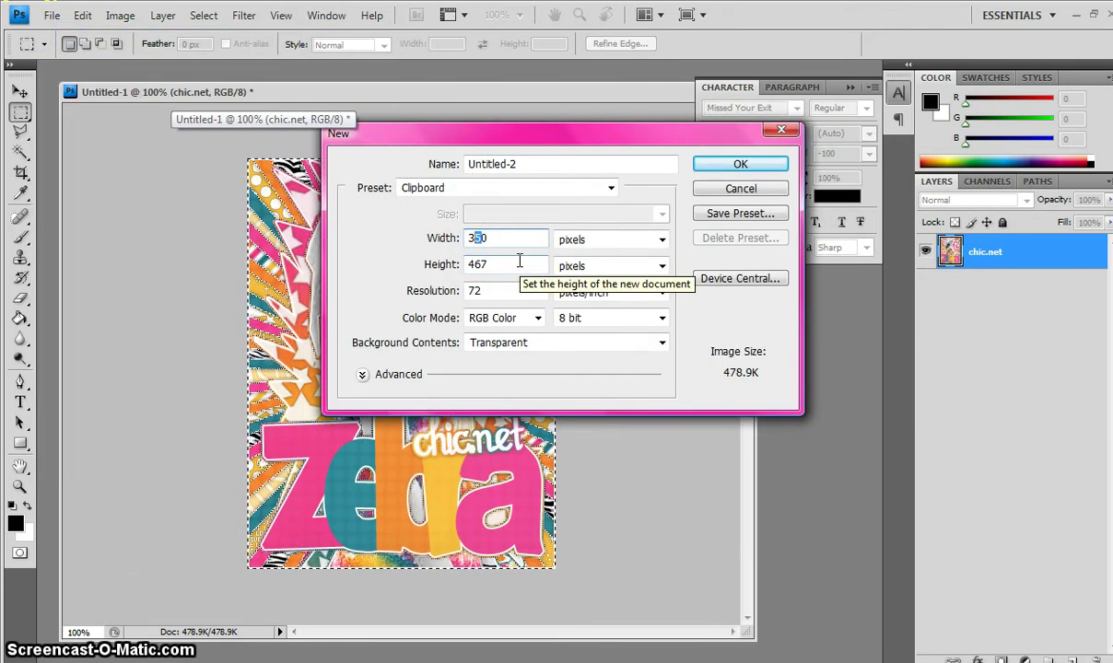
key("BackSpace")
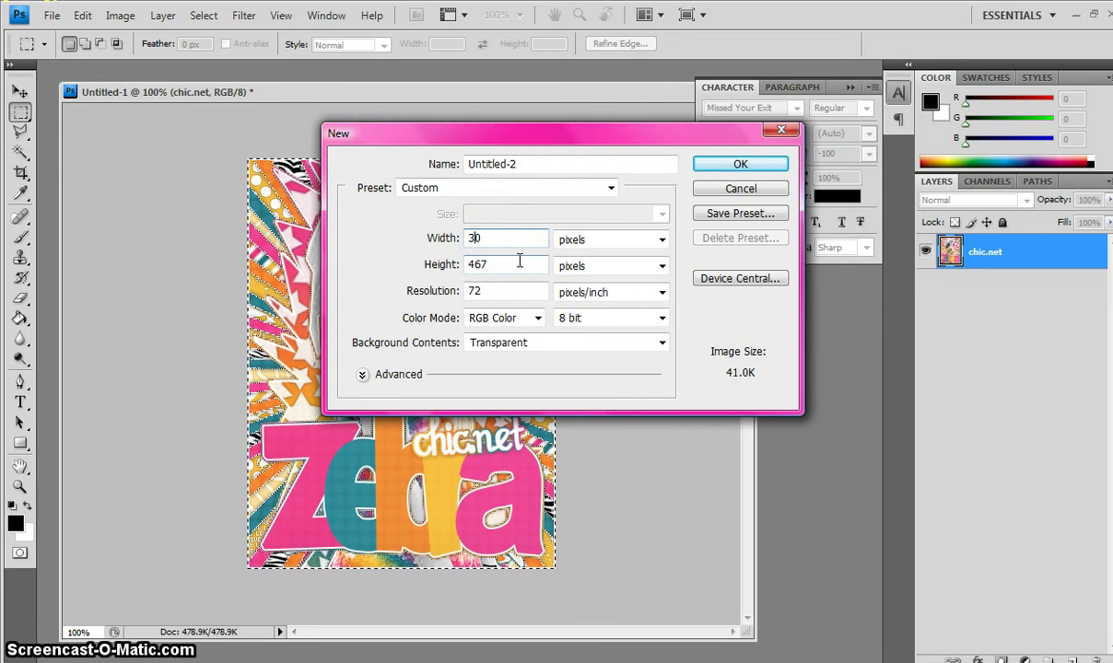
type("6")
left_click_drag(486, 262, 473, 265)
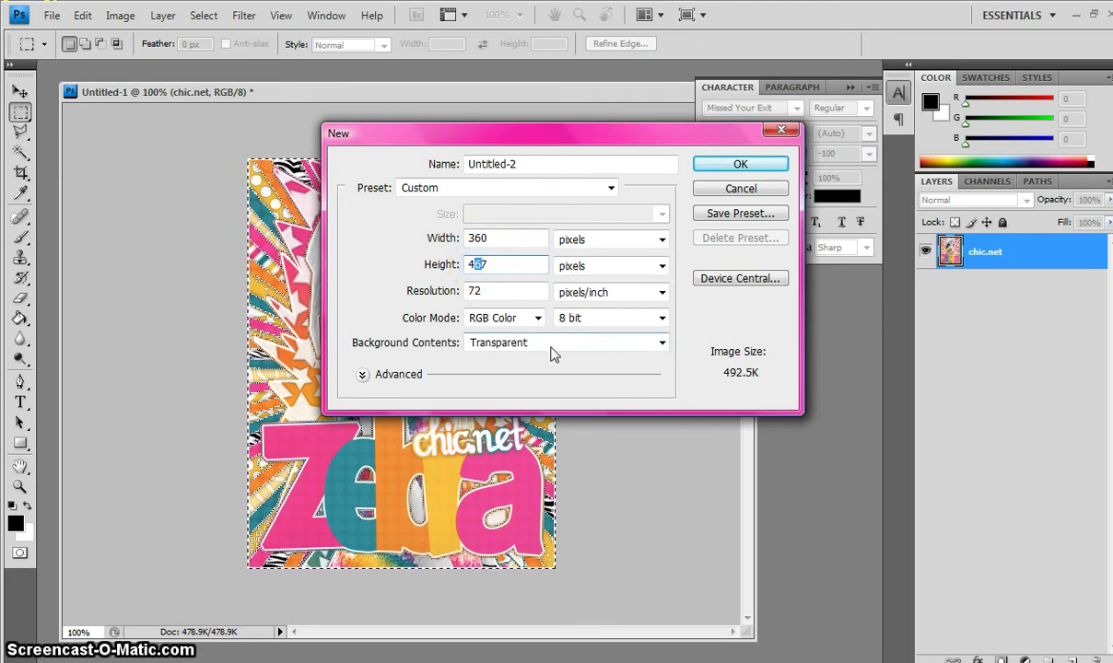
type("7")
left_click(751, 164)
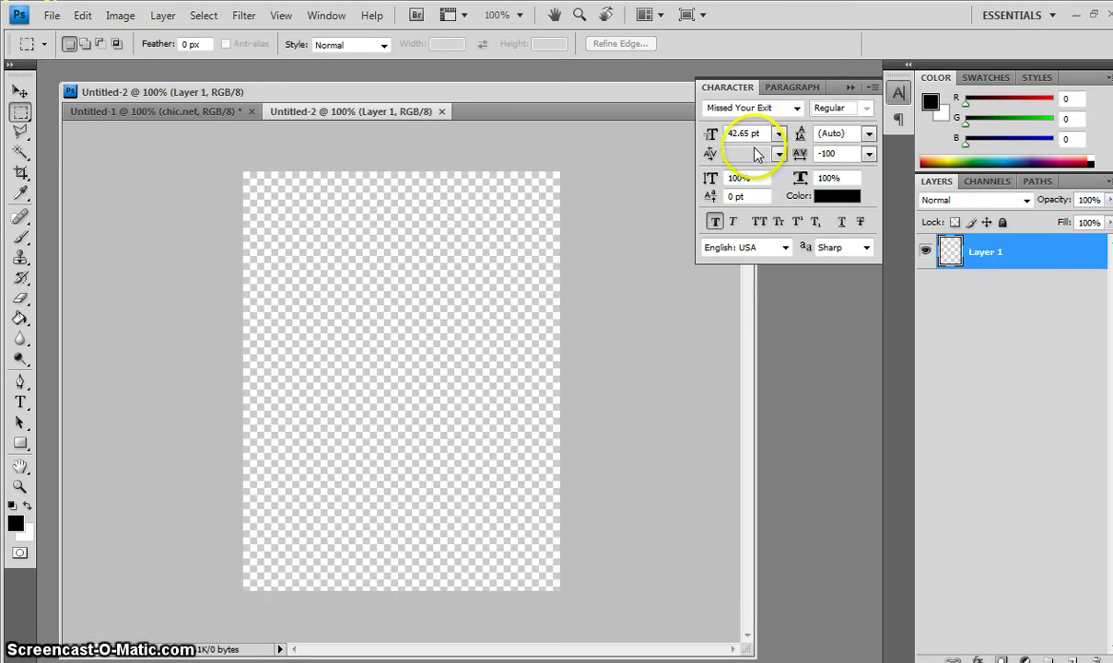
Add a new empty Layer 2 above Layer 1 via Layer > New > Layer.
left_click(161, 17)
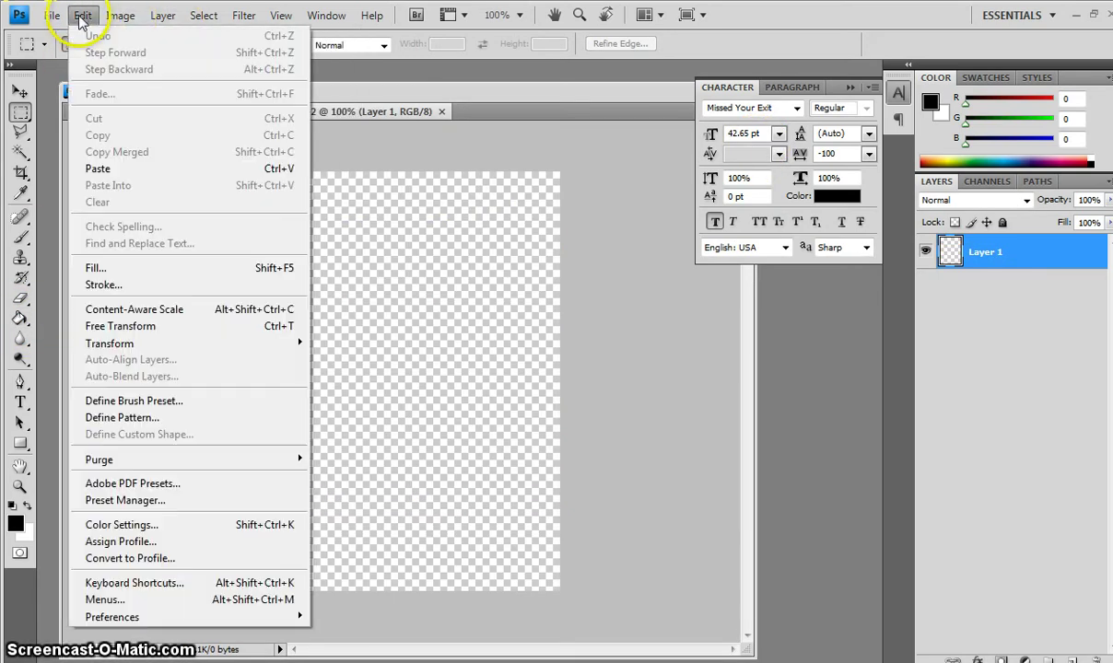
left_click(82, 15)
left_click(171, 17)
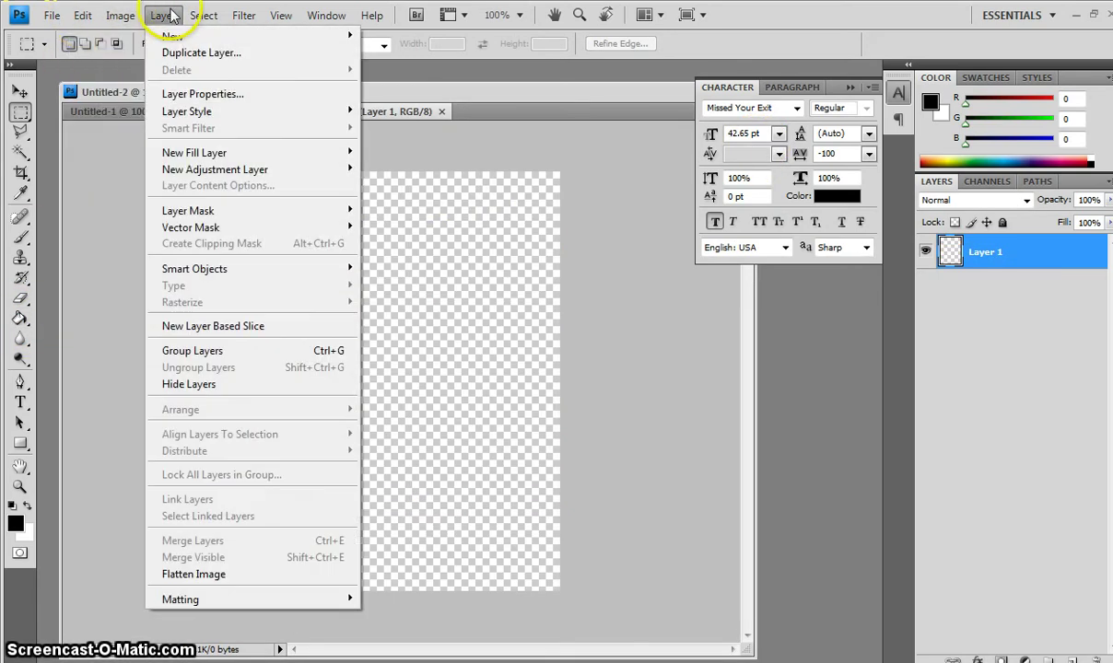
mouse_move(175, 39)
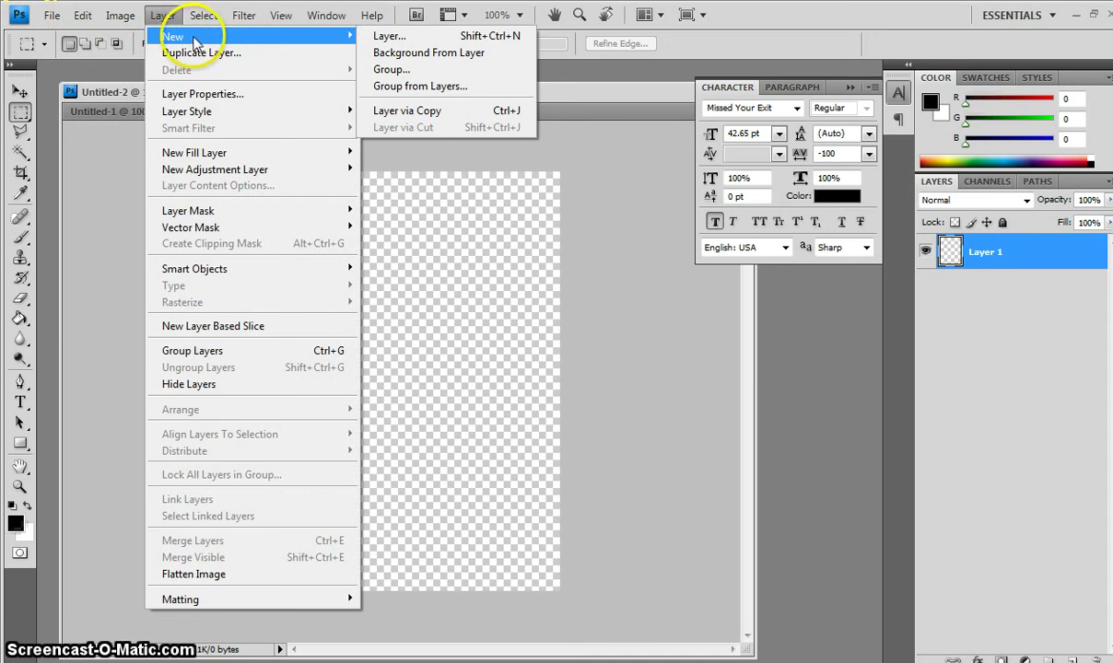
mouse_move(294, 33)
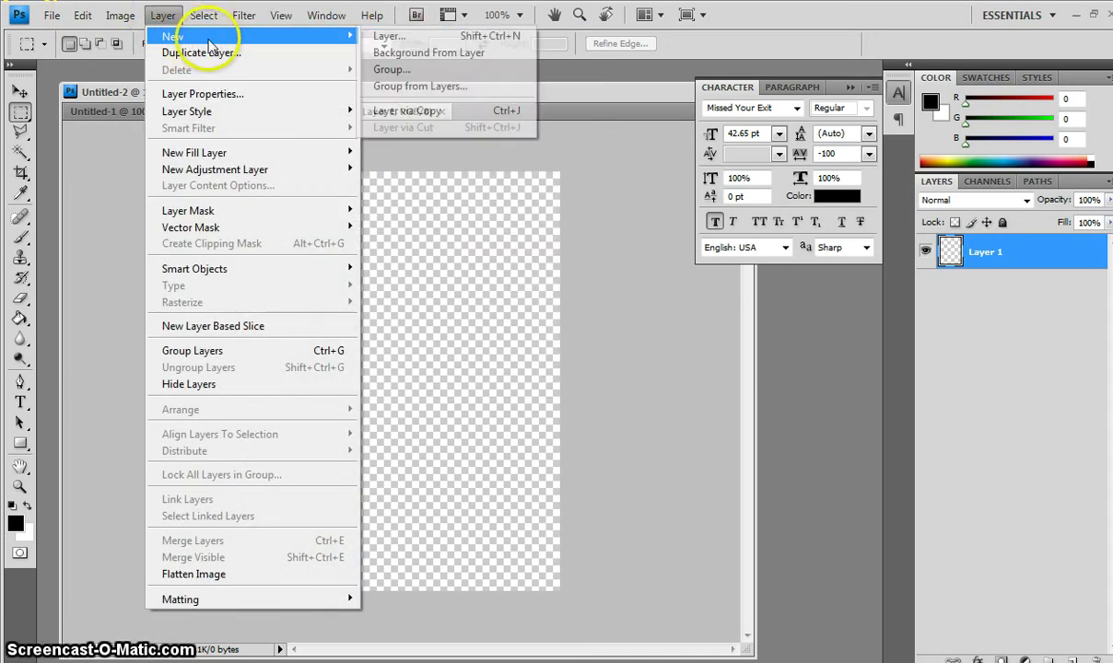
left_click(405, 37)
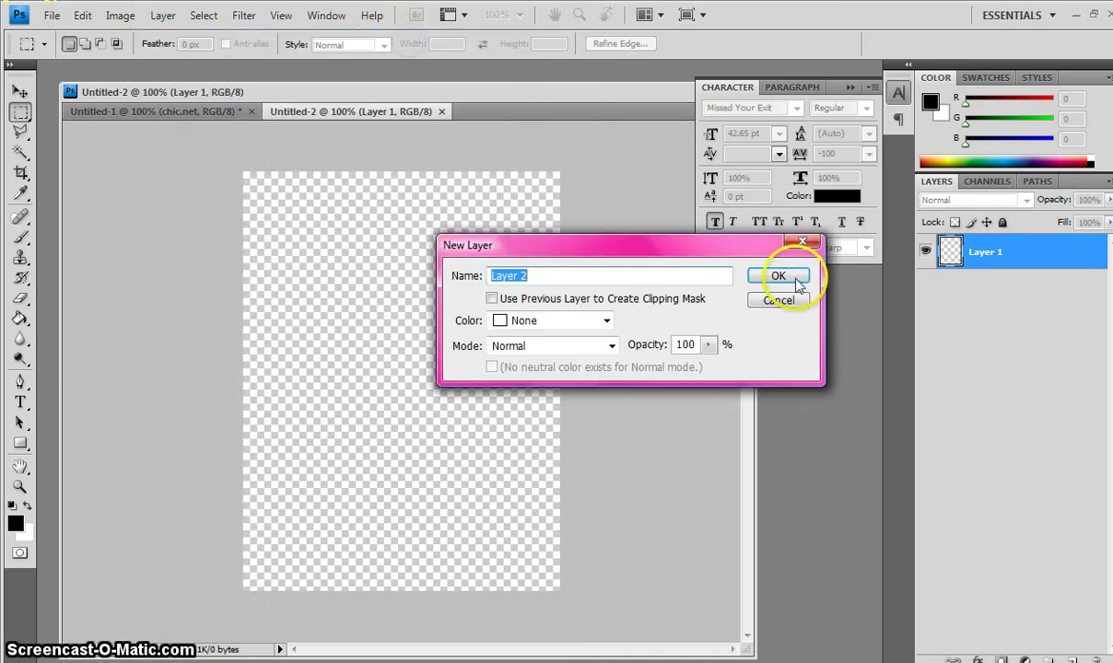
left_click(788, 276)
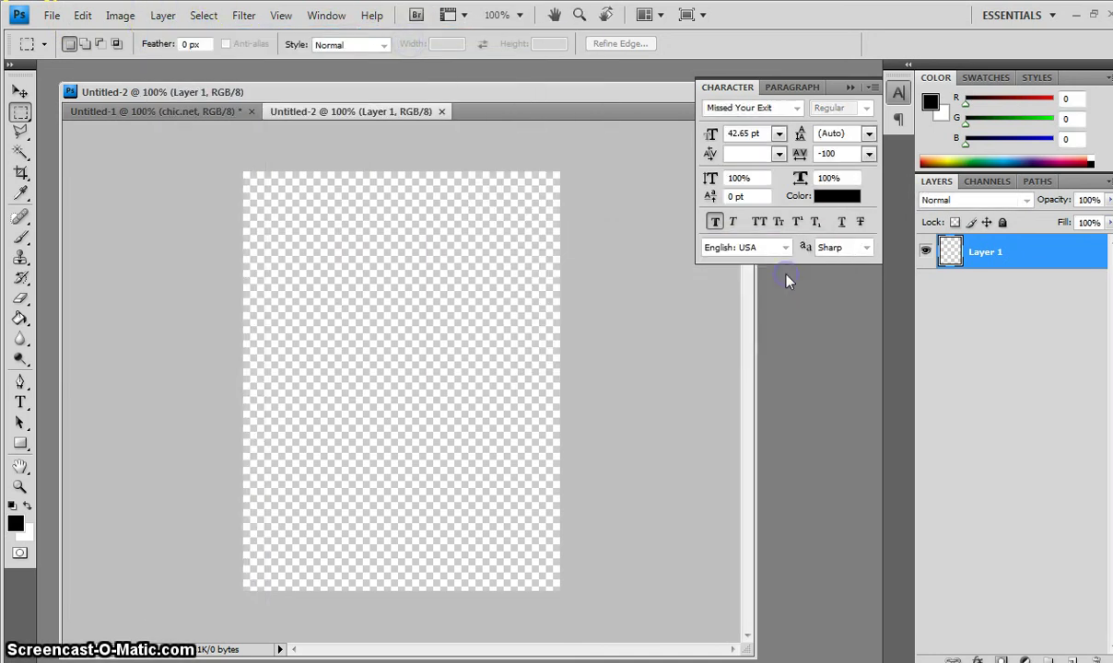
Select the Paint Bucket tool set to fill with the foreground colour.
left_click(20, 318)
left_click(111, 44)
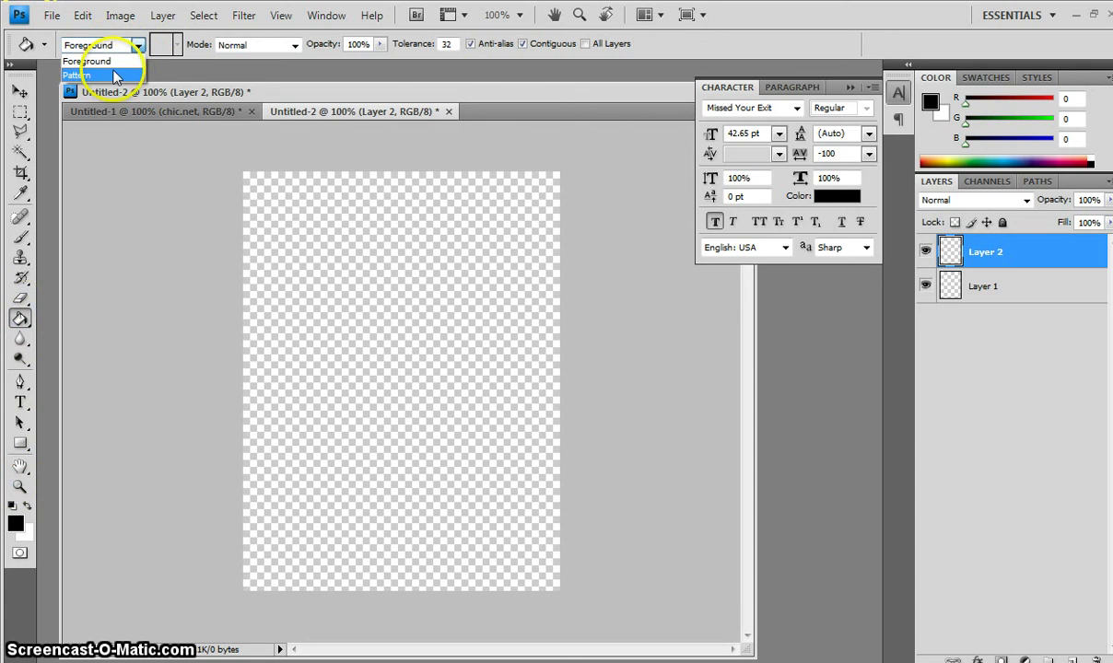
left_click(43, 239)
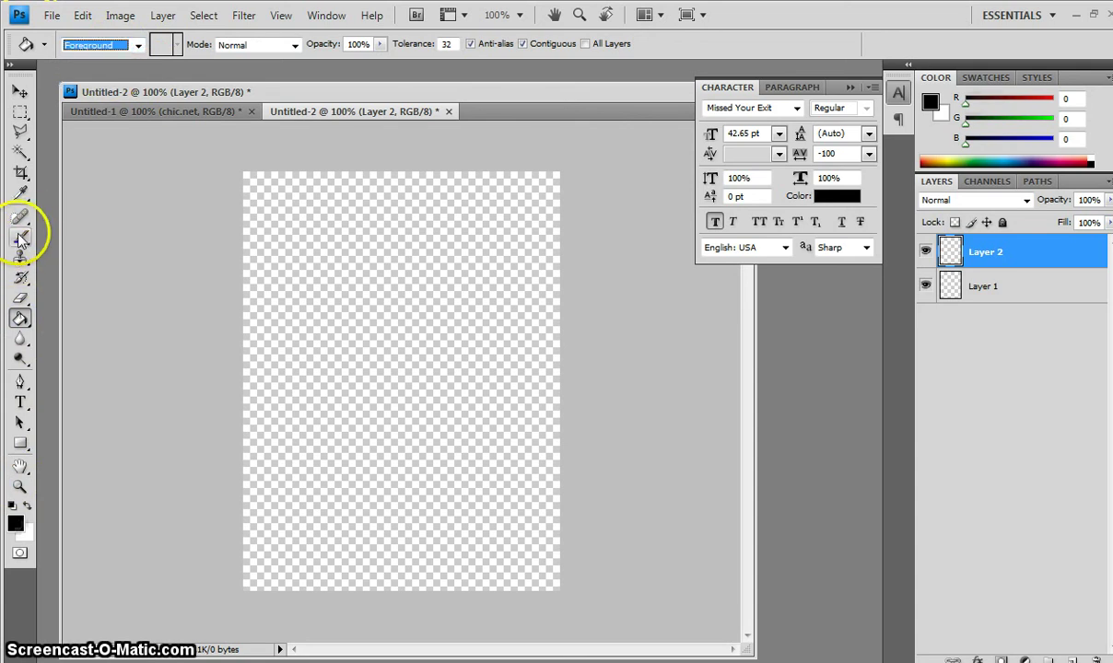
left_click(21, 237)
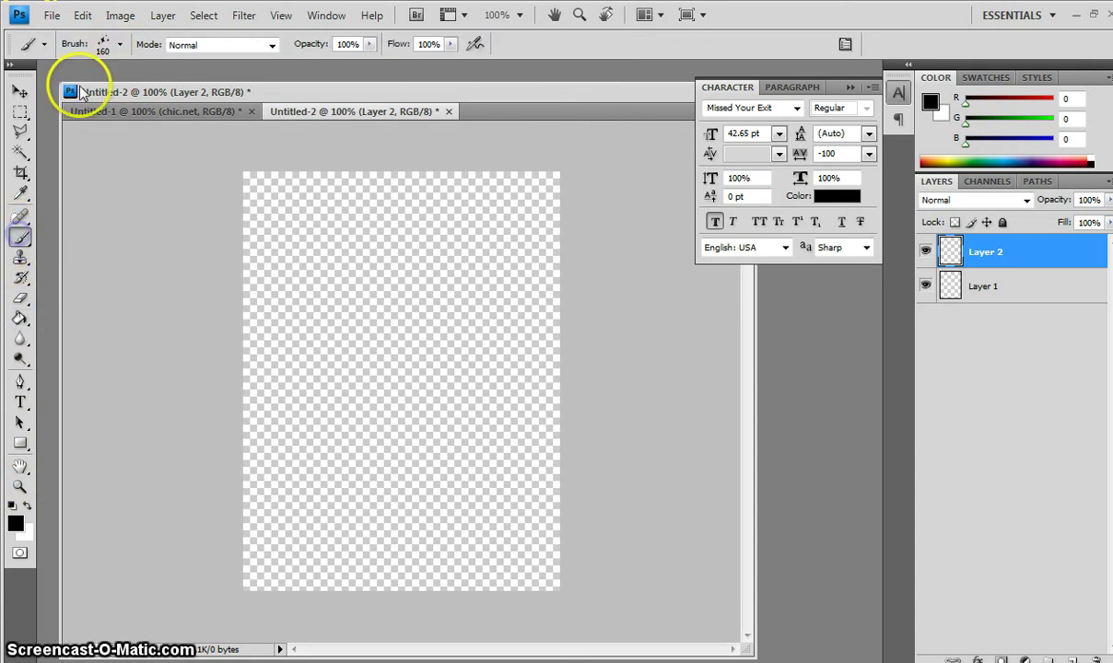
left_click(20, 318)
Fill Layer 2 black and give it a Pattern Overlay using the diagonal stripe pattern.
left_click(286, 191)
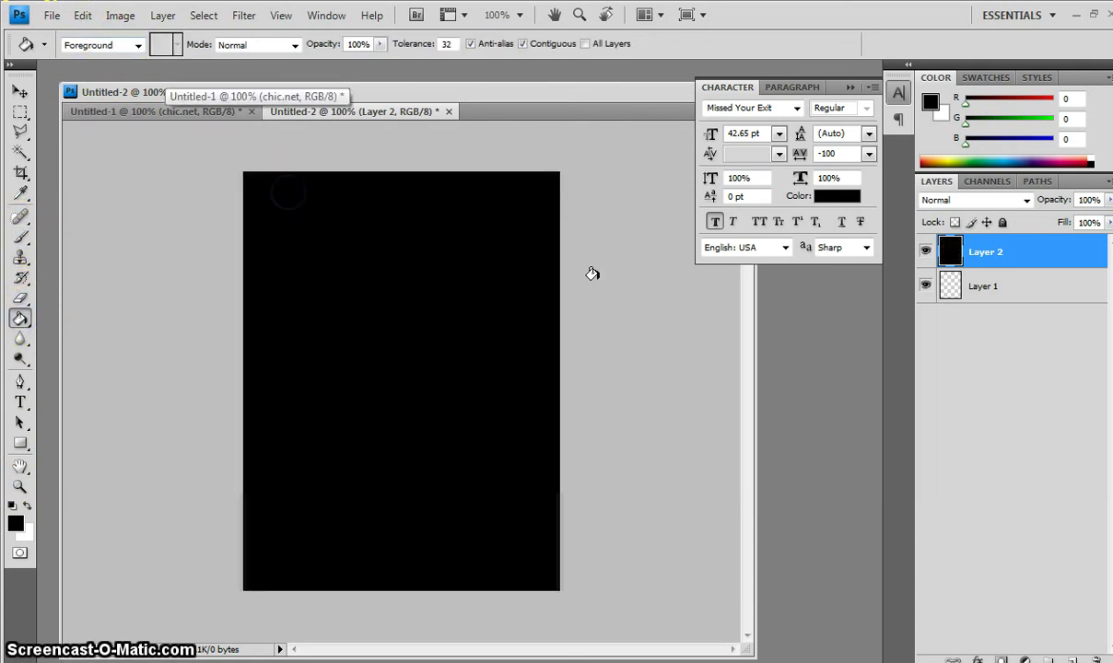
right_click(988, 257)
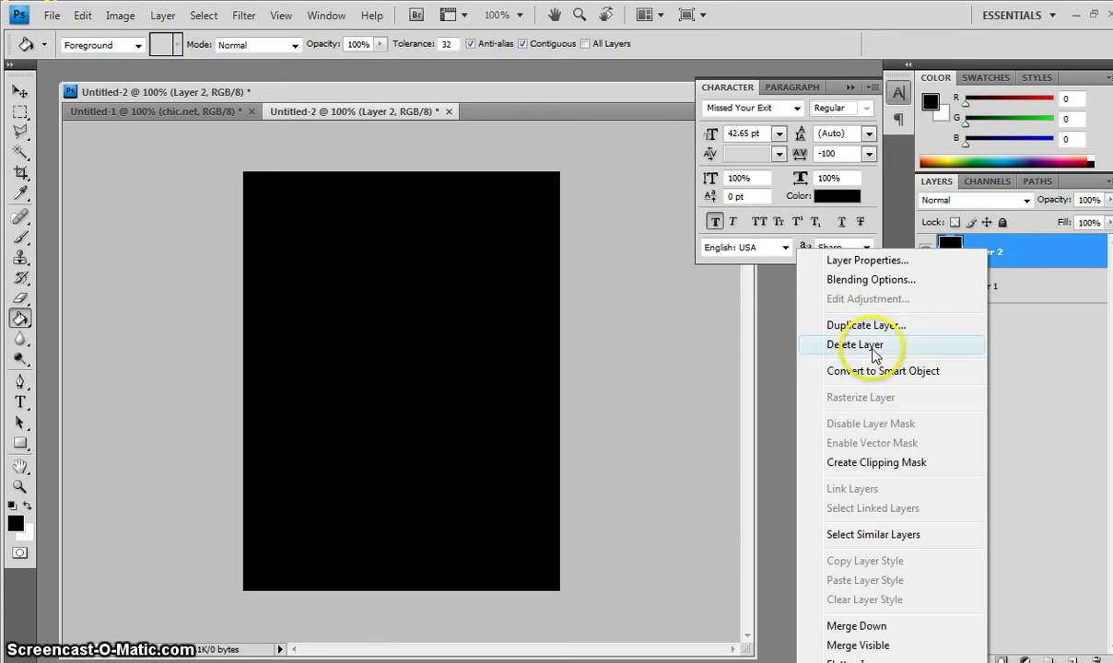
left_click(882, 280)
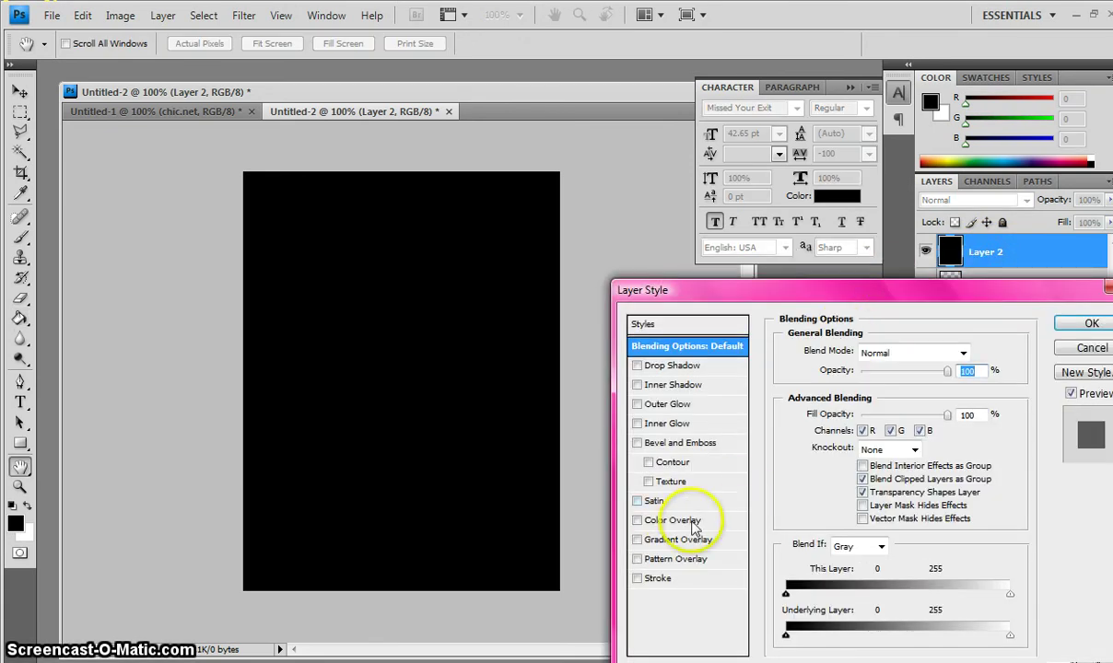
left_click(677, 559)
left_click(900, 409)
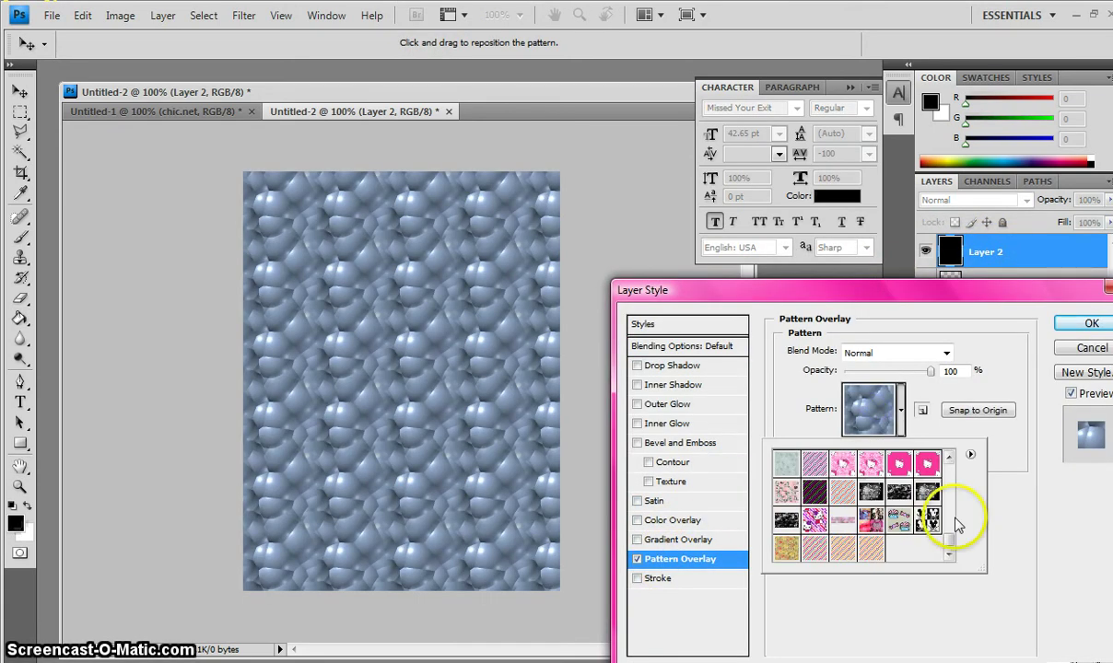
left_click(868, 550)
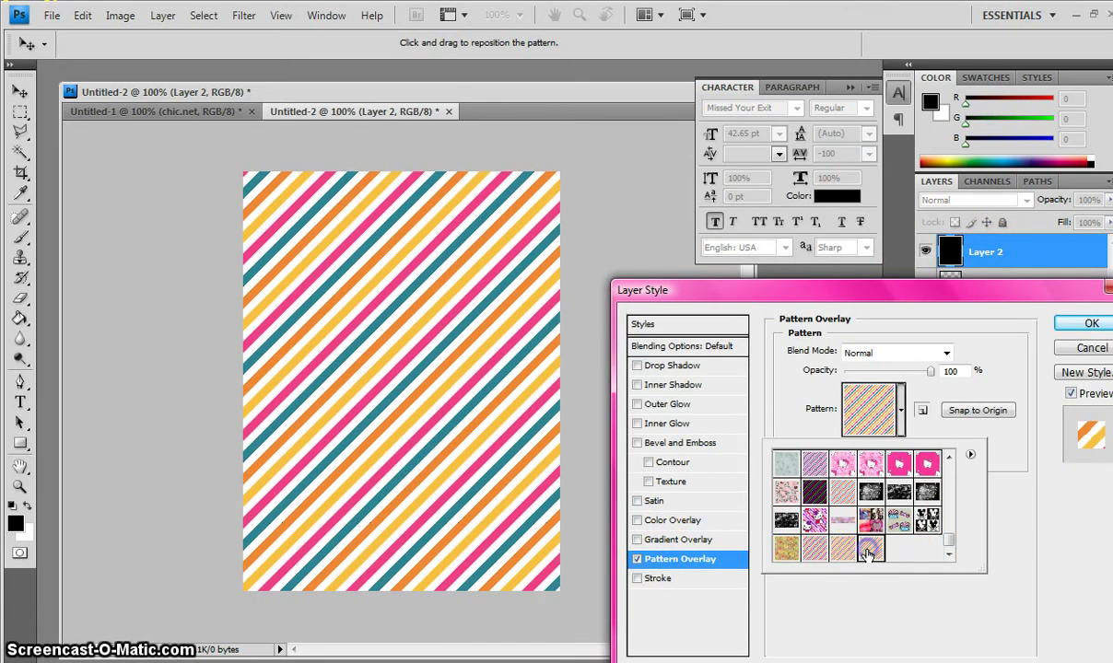
left_click(1092, 324)
left_click(1092, 323)
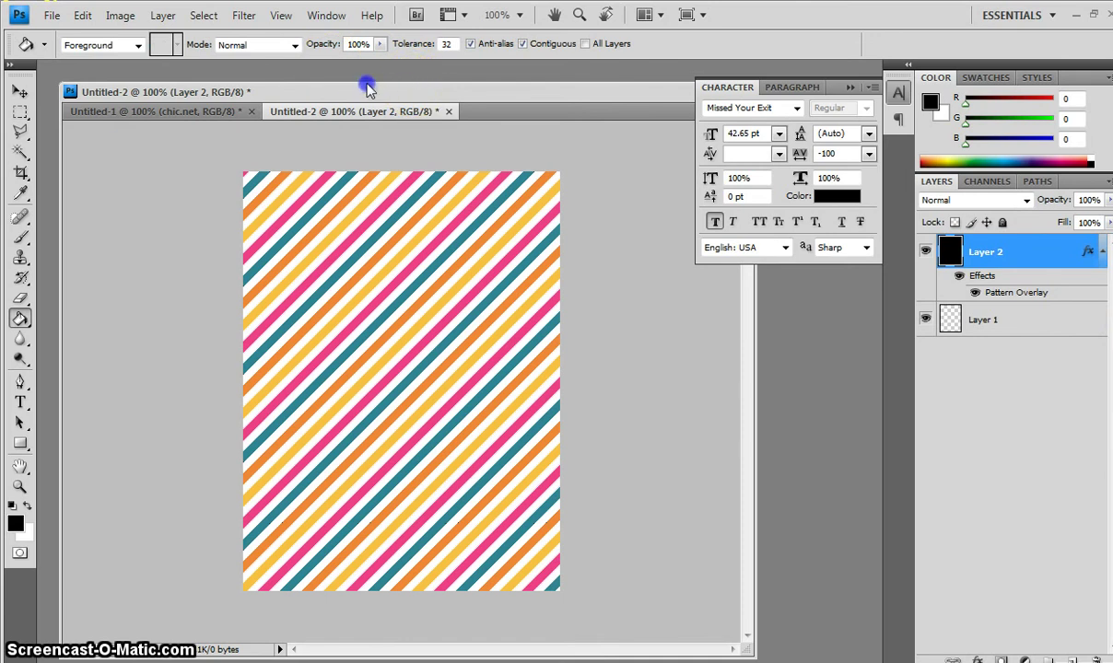
left_click_drag(367, 86, 410, 77)
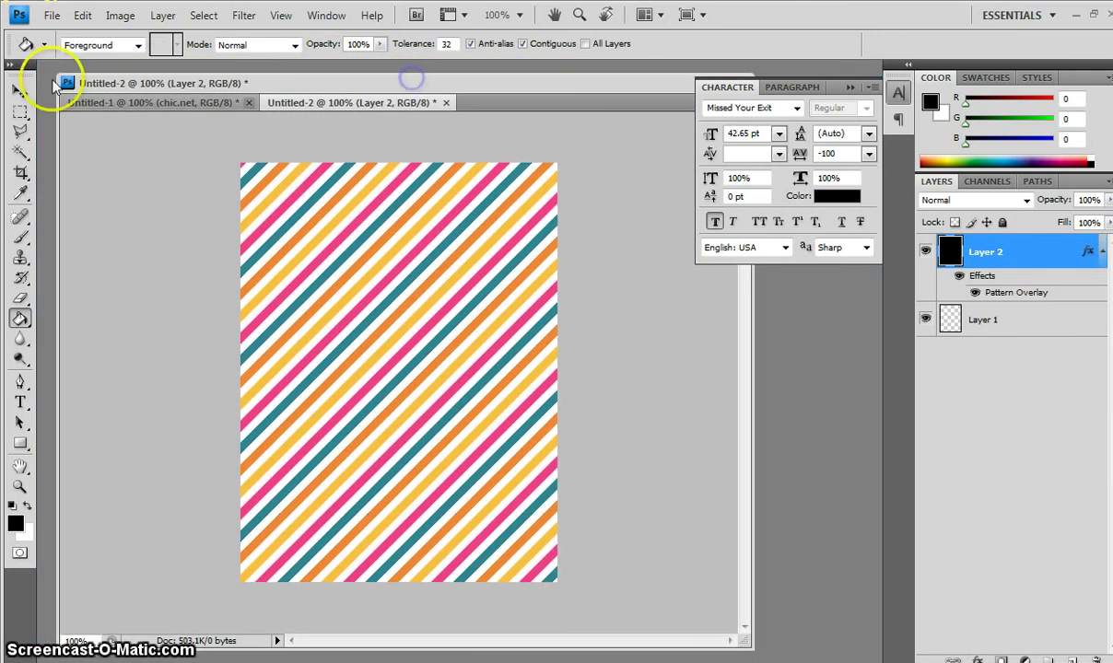
Paste the copied sign onto the striped canvas and merge all visible layers into one.
left_click(82, 16)
left_click(118, 167)
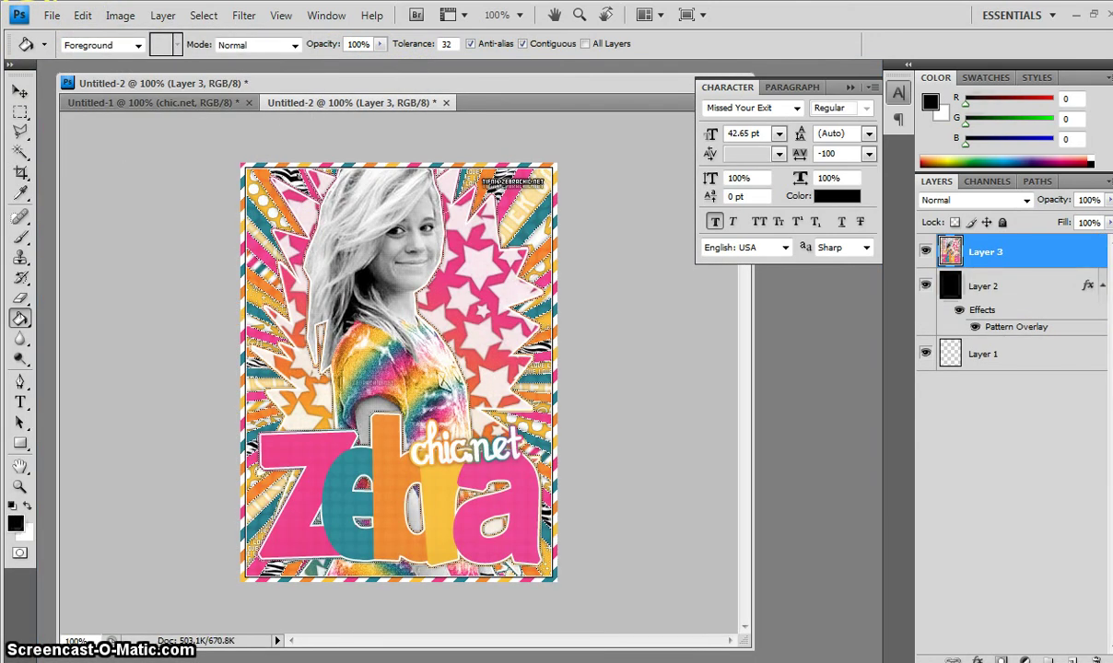
left_click(163, 16)
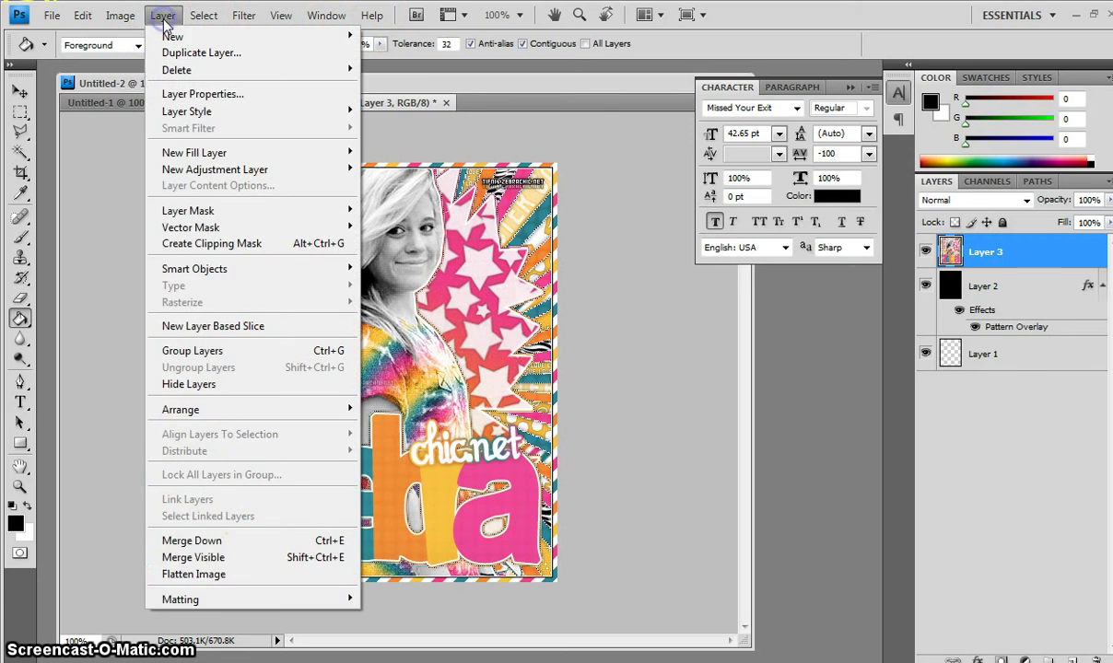
left_click(189, 557)
Stroke the merged layer with a 2 px white Inside border.
left_click(82, 15)
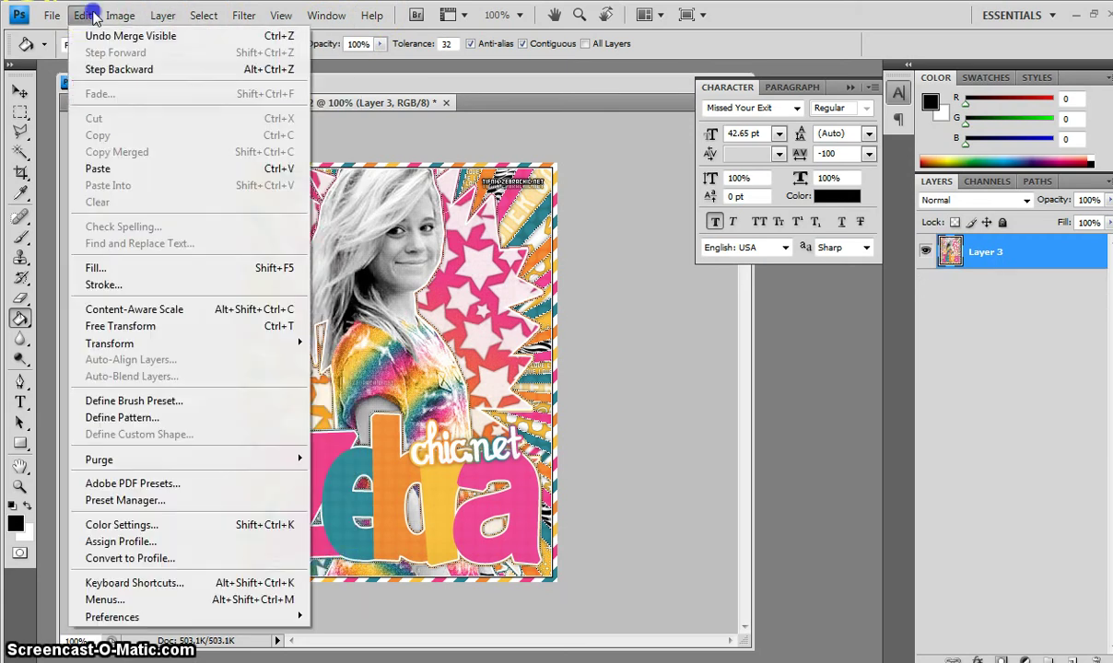
left_click(87, 289)
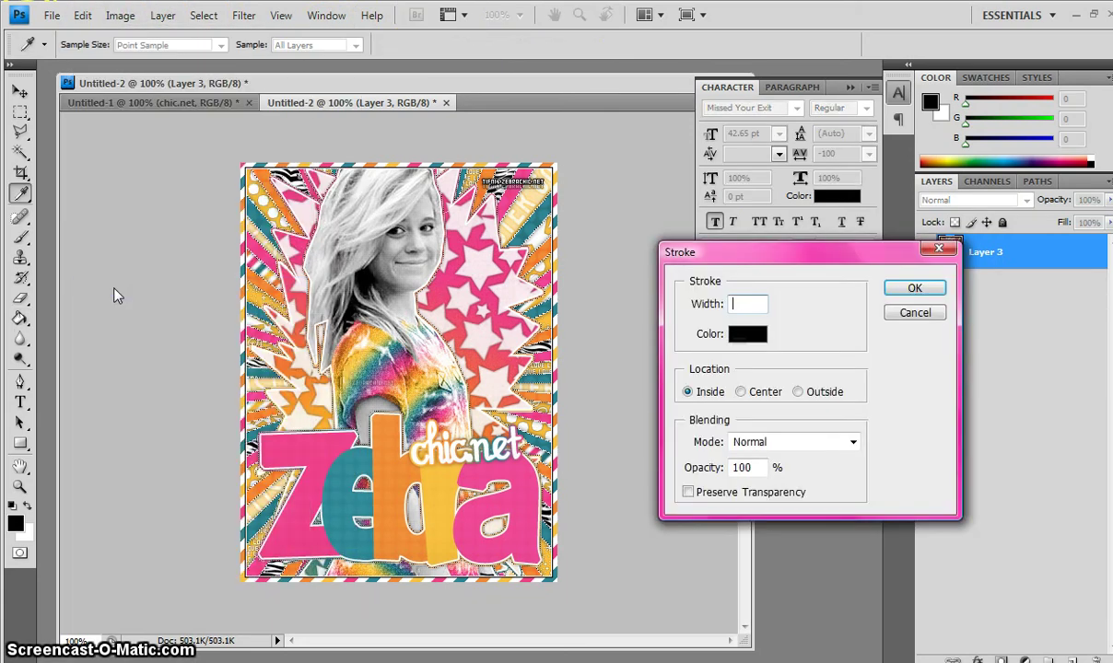
type("2")
left_click(747, 333)
left_click(603, 471)
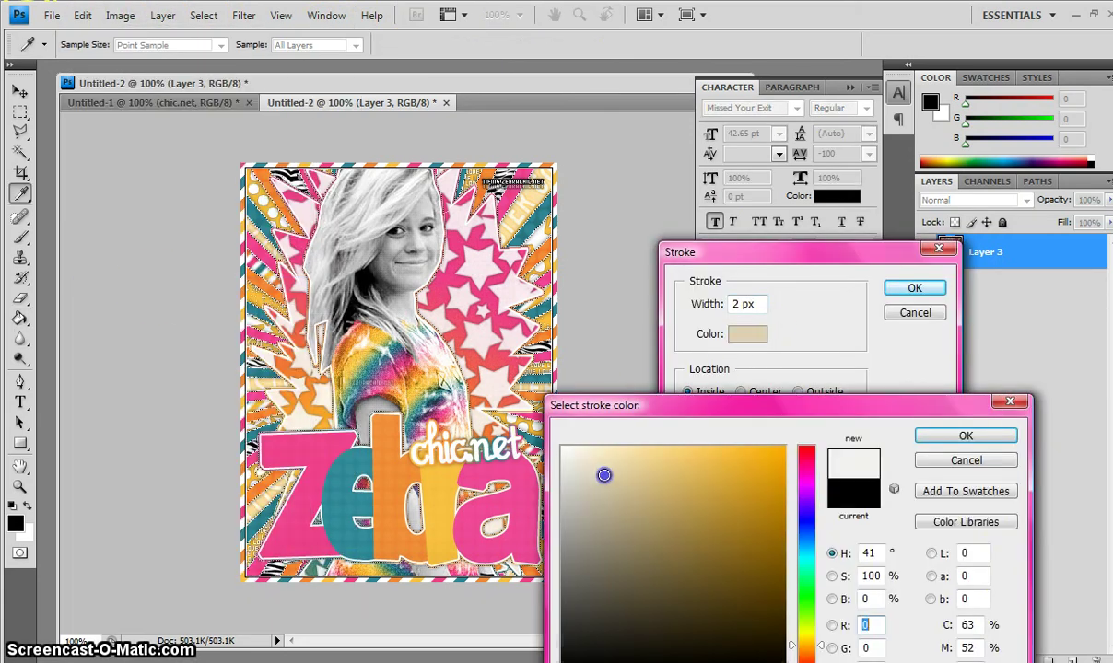
left_click(563, 449)
left_click(966, 436)
left_click(915, 287)
key("g")
key("x")
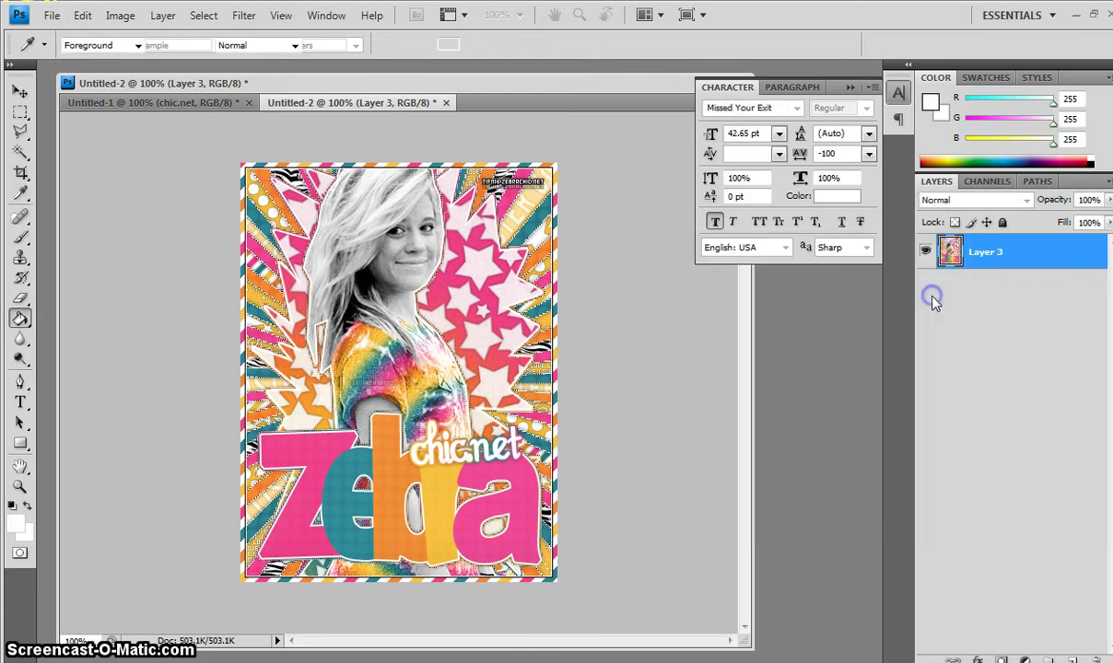
Add a second 1 px black Inside stroke border around the layer.
left_click(82, 15)
left_click(92, 288)
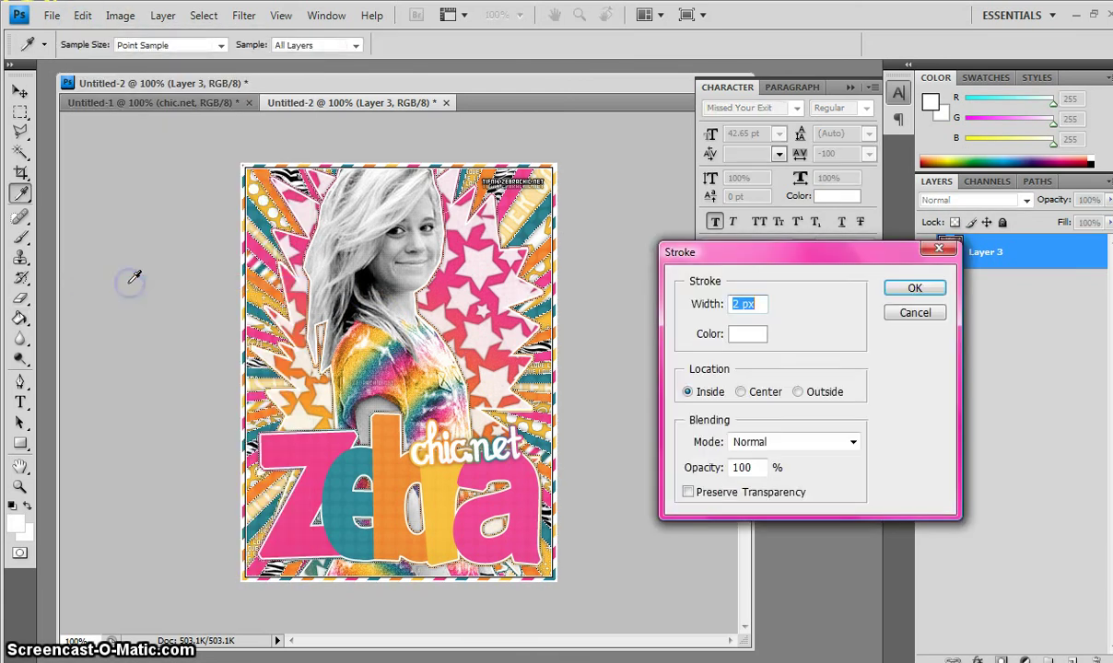
type("1")
left_click(747, 333)
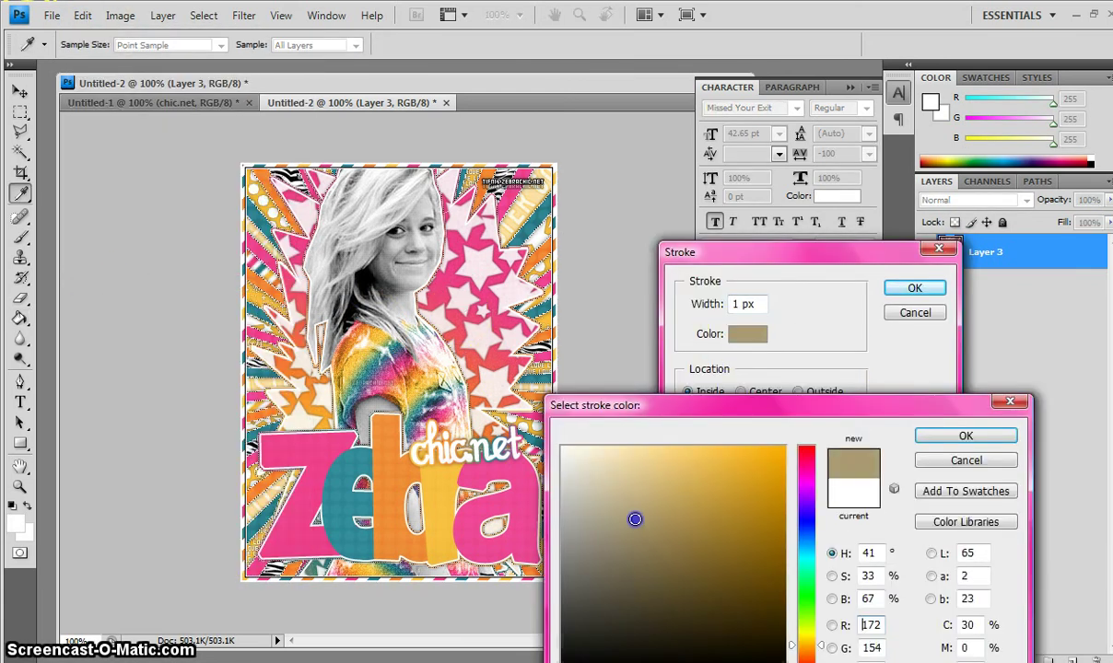
left_click_drag(634, 517, 787, 659)
left_click(983, 435)
left_click(914, 287)
key("g")
key("x")
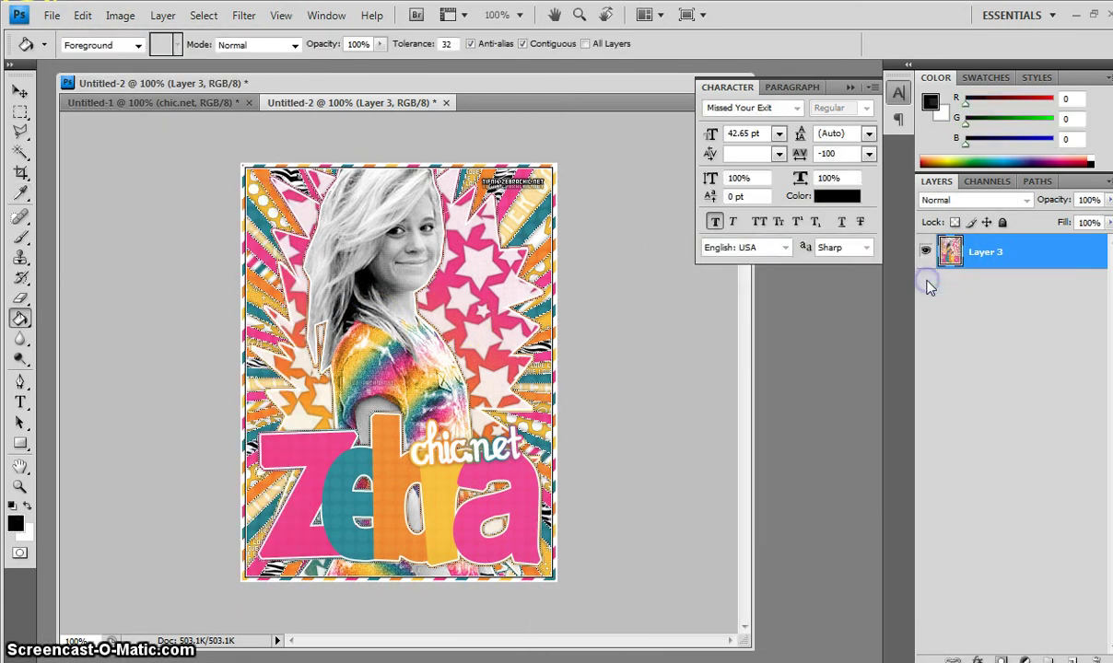